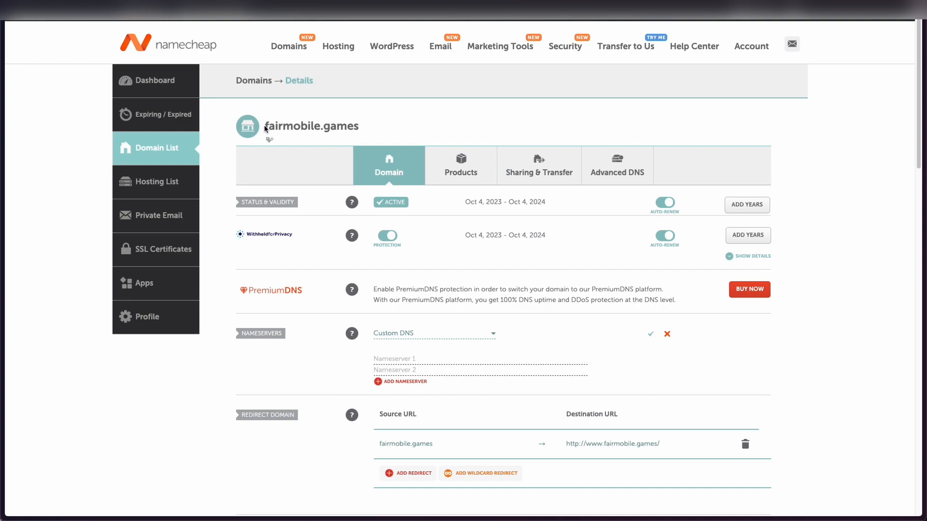
click(429, 135)
drag(266, 126, 374, 129)
click(350, 127)
drag(326, 127, 378, 127)
click(378, 127)
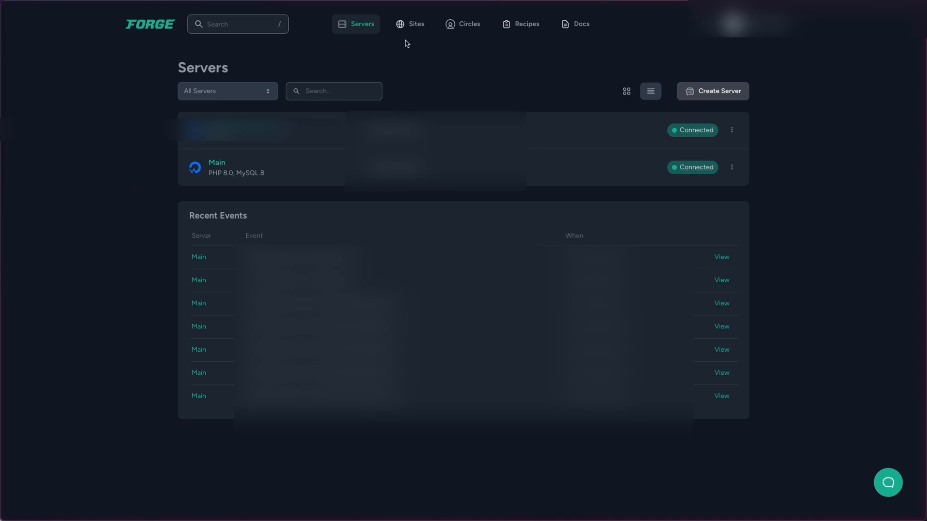
click(695, 92)
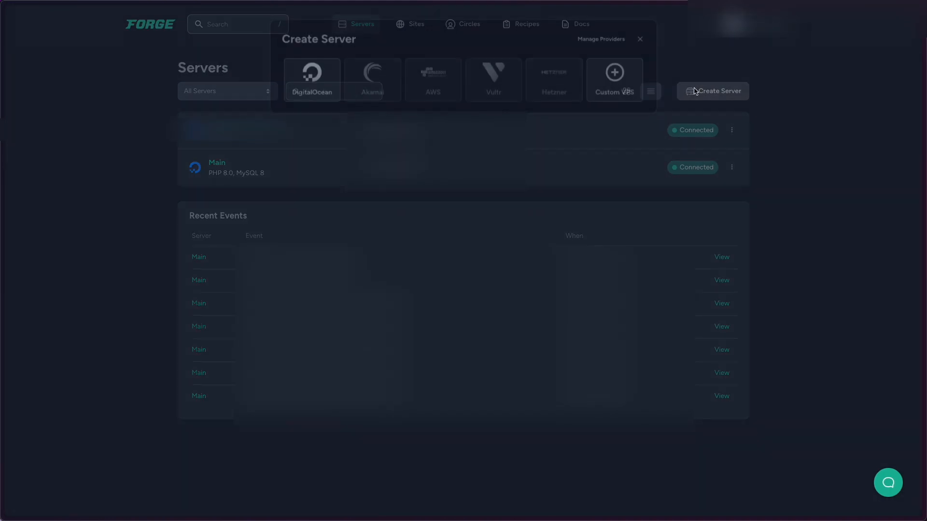
click(319, 84)
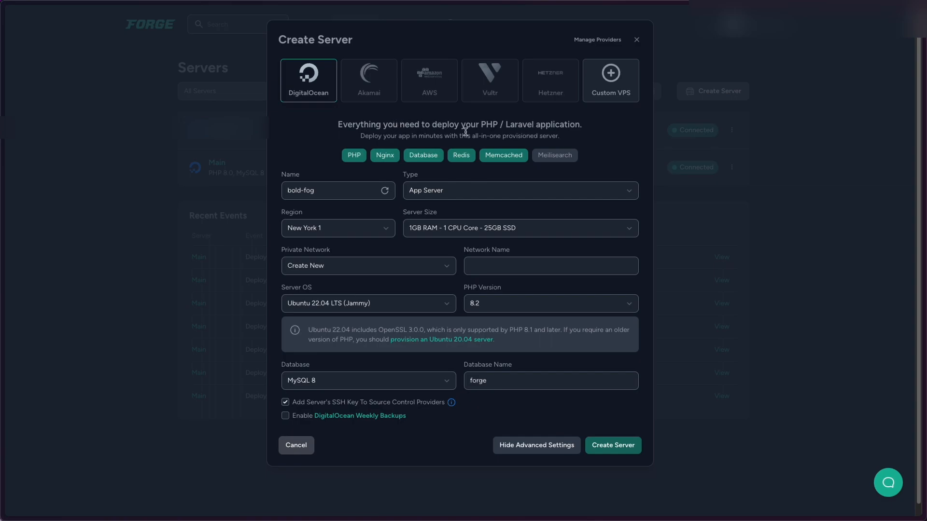
click(636, 40)
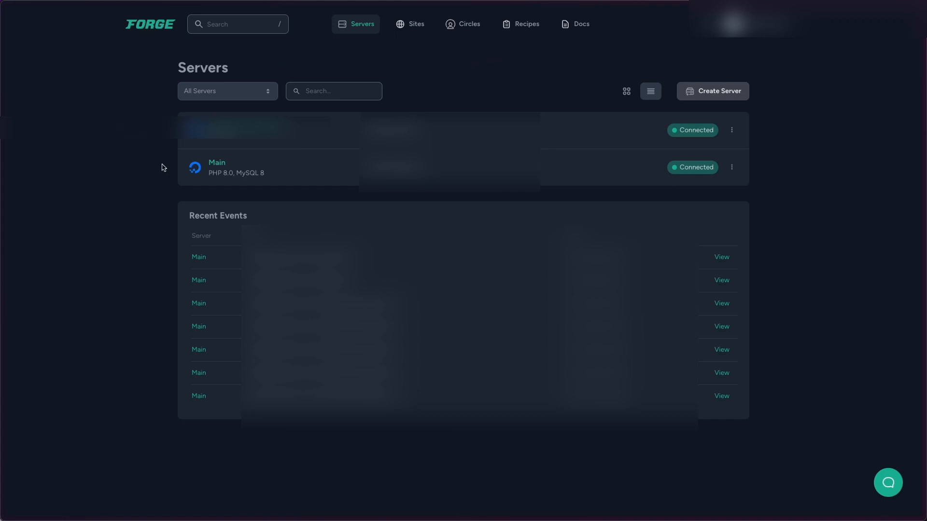
Open the existing Main server in Forge
click(217, 167)
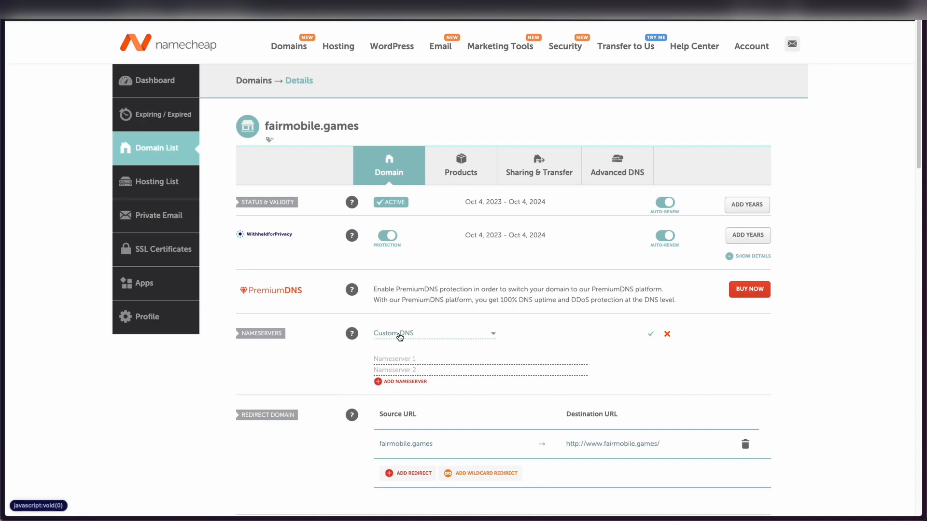
Switch to Namecheap and set the first custom nameserver of fairmobile.games to ns1.digitalocean.com
click(413, 360)
text(https://ns1.digitalocean.com/)
key(shift+alt+Left)
key(BackSpace)
key(shift+alt+Right)
key(shift+alt+Right)
key(shift+alt+Right)
key(super+c)
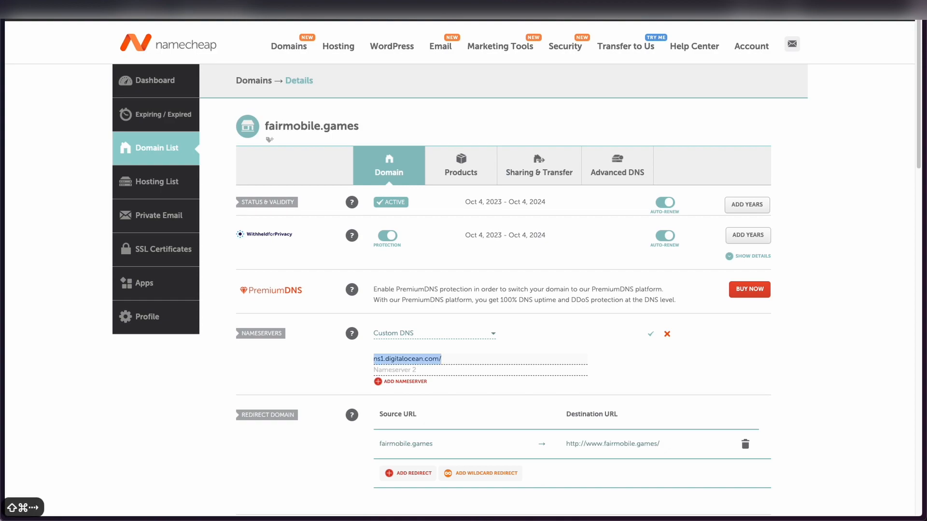
key(super+Right)
key(BackSpace)
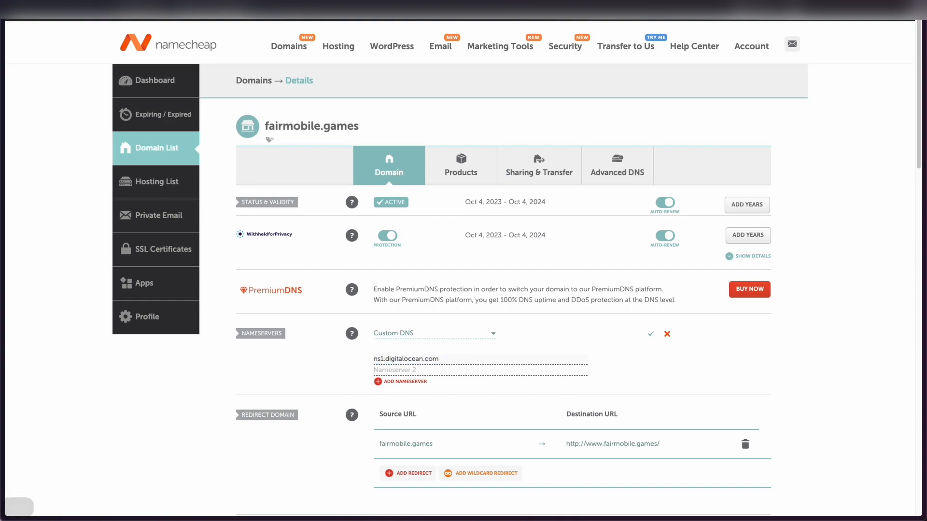
Enter ns2.digitalocean.com and ns3.digitalocean.com as the second and third nameservers and save the nameserver settings
text(ns2.digitalocean.com)
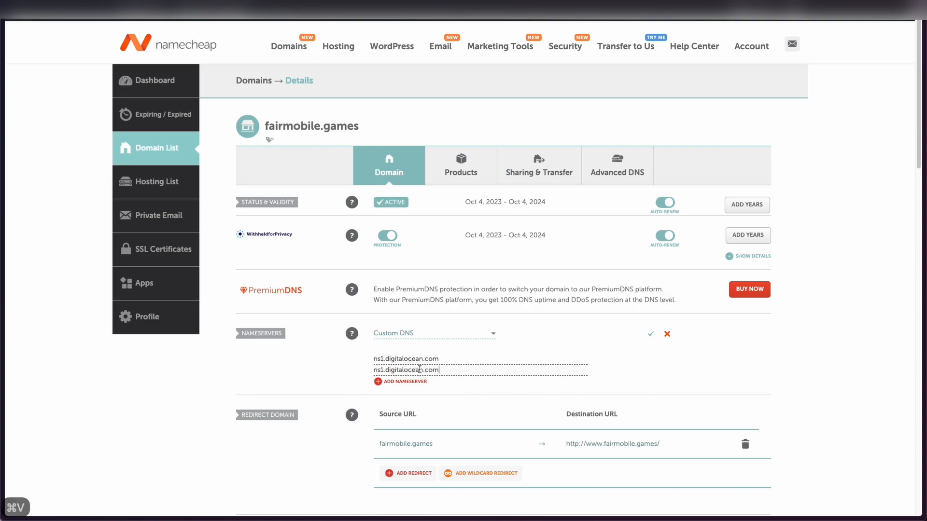
click(402, 382)
key(super+v)
key(super+Left)
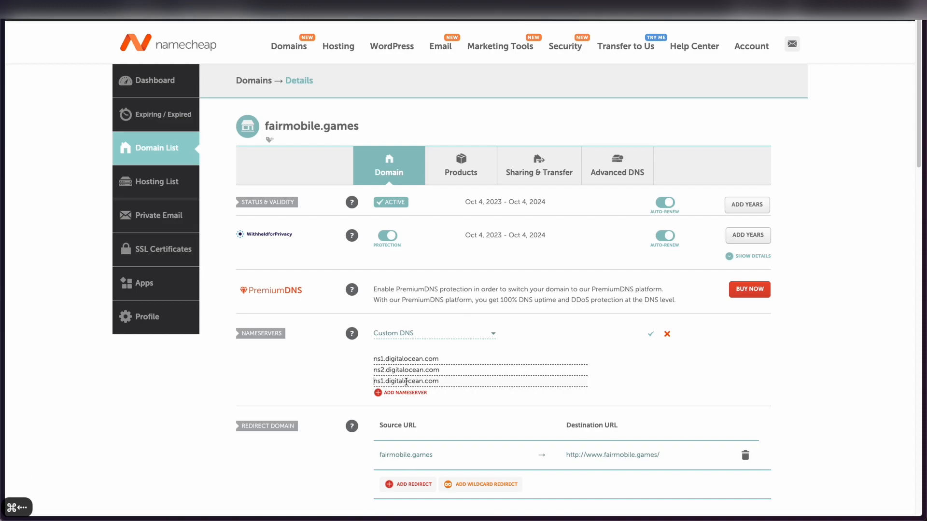
key(Right)
key(Right)
key(Delete)
text(3)
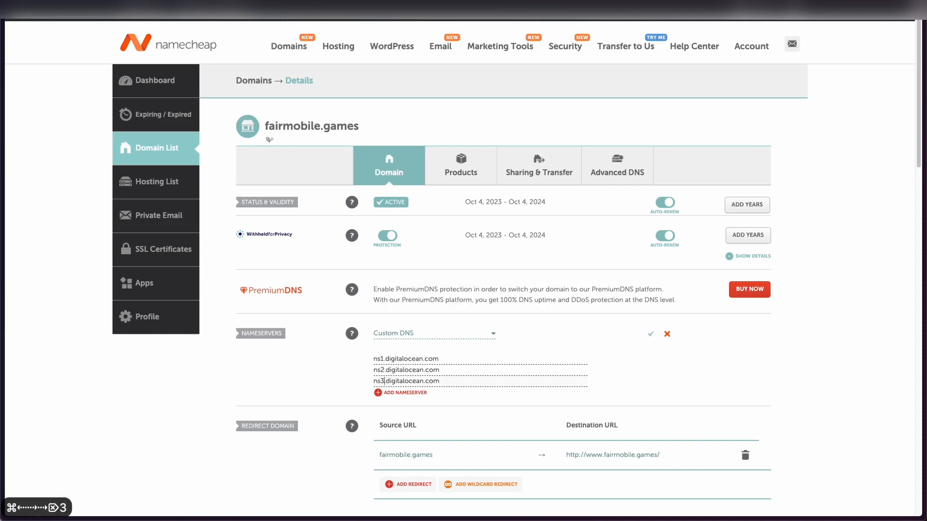
click(650, 335)
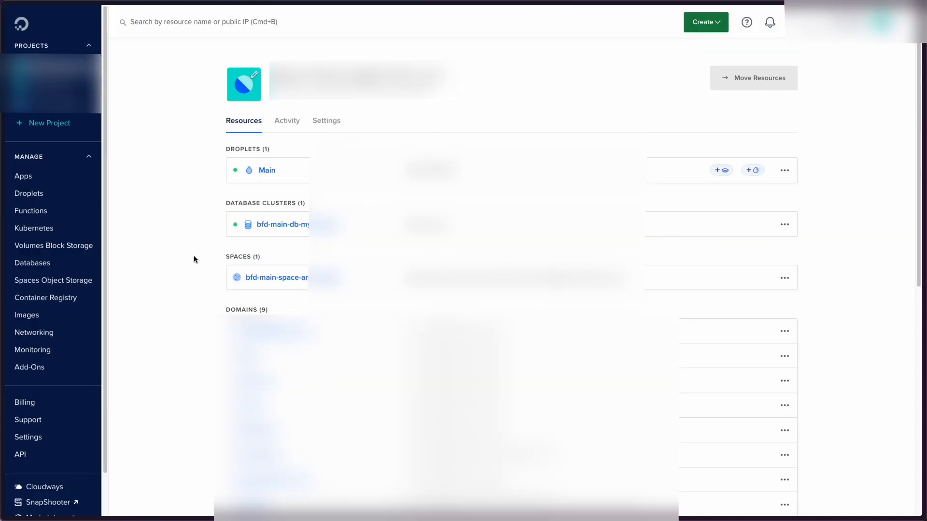
Switch to DigitalOcean and add the domain fairmobile.games under Networking, assigning it to the first listed project
click(43, 333)
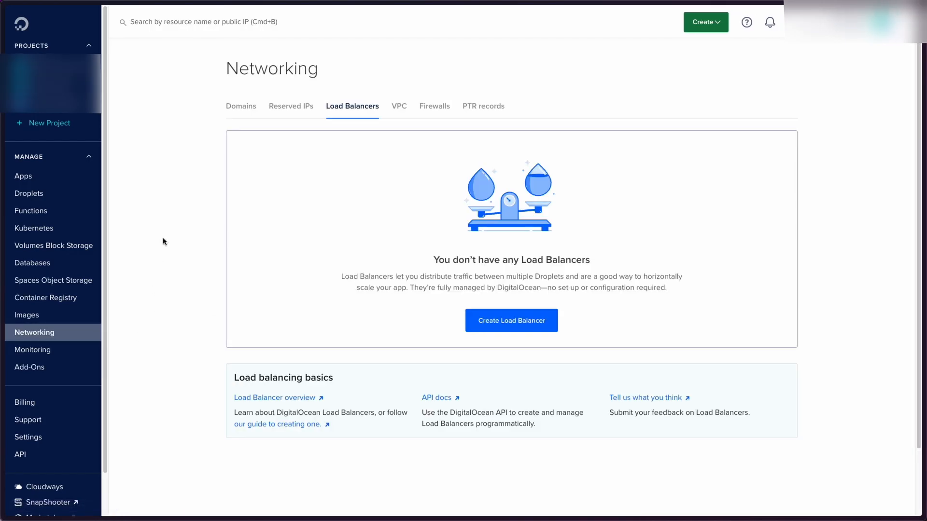
click(233, 111)
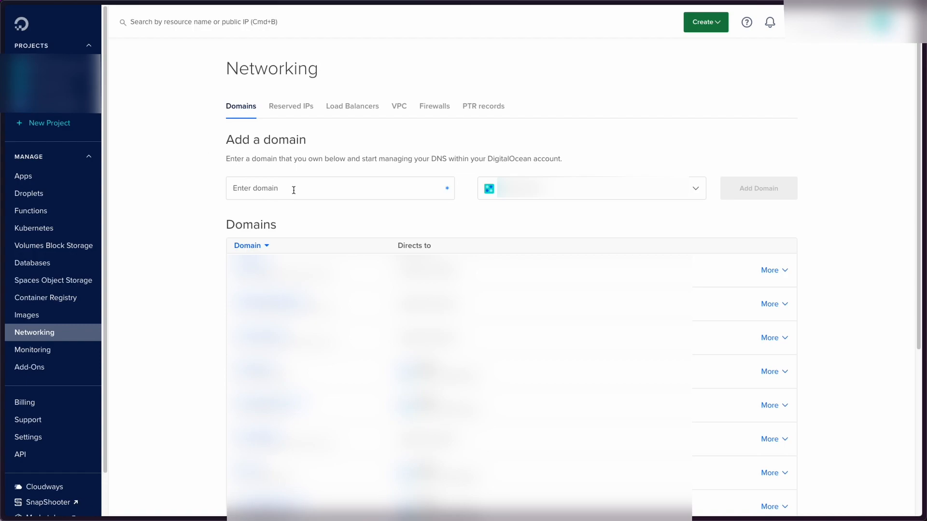
click(296, 188)
text(fairmobile.games)
click(633, 189)
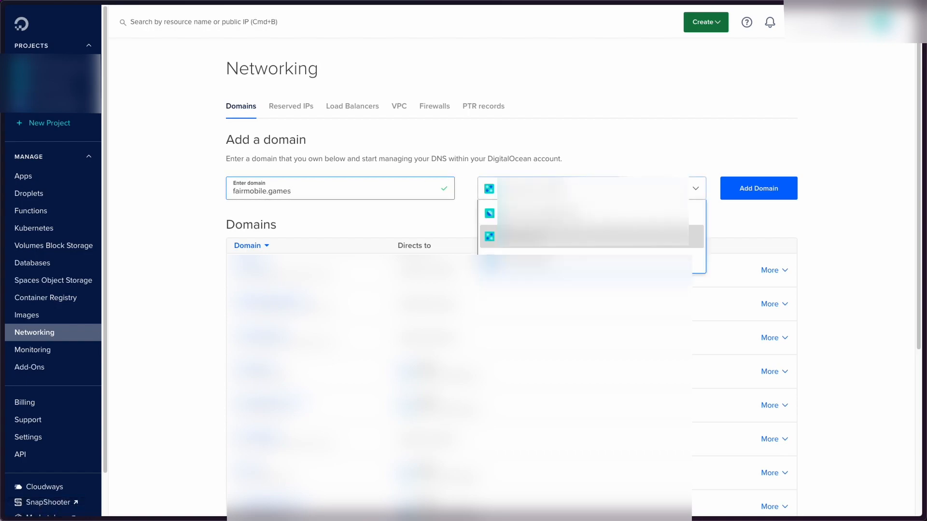
click(632, 213)
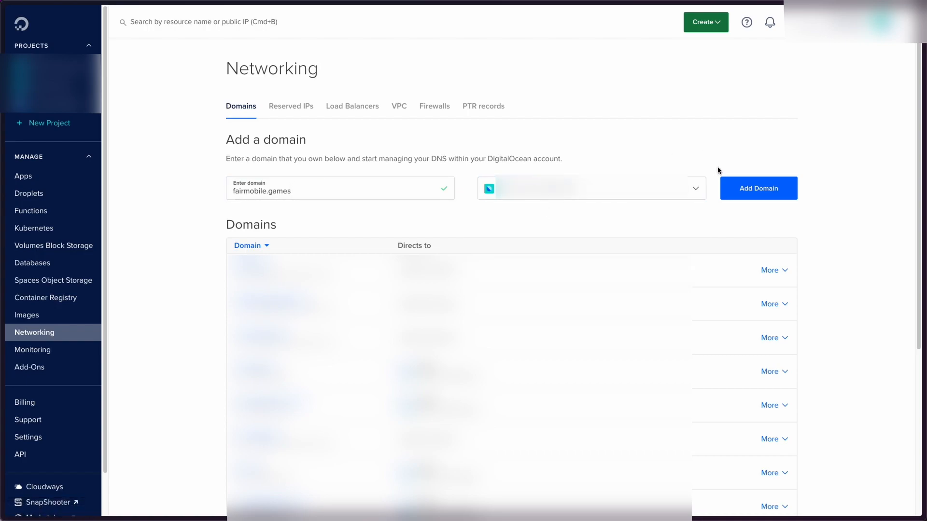
click(751, 193)
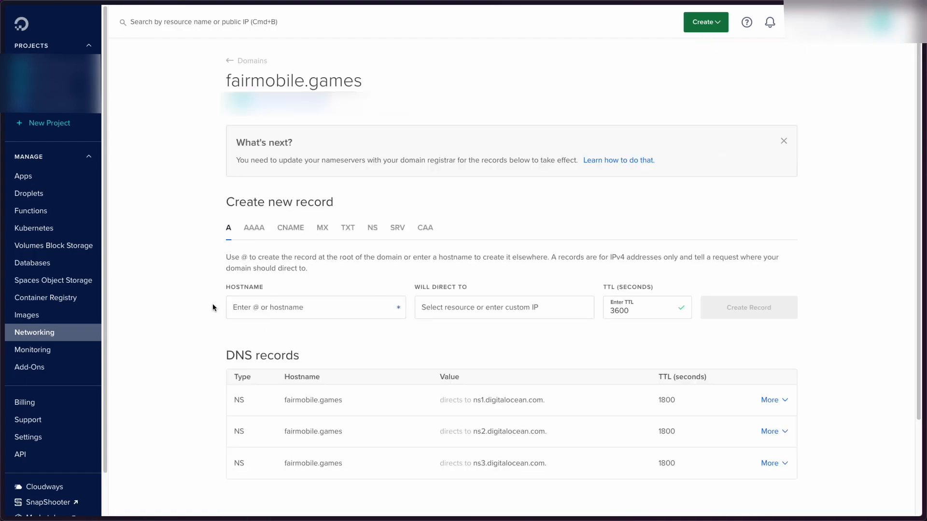
Create an A record for the root hostname @ that directs to the Main droplet
click(276, 308)
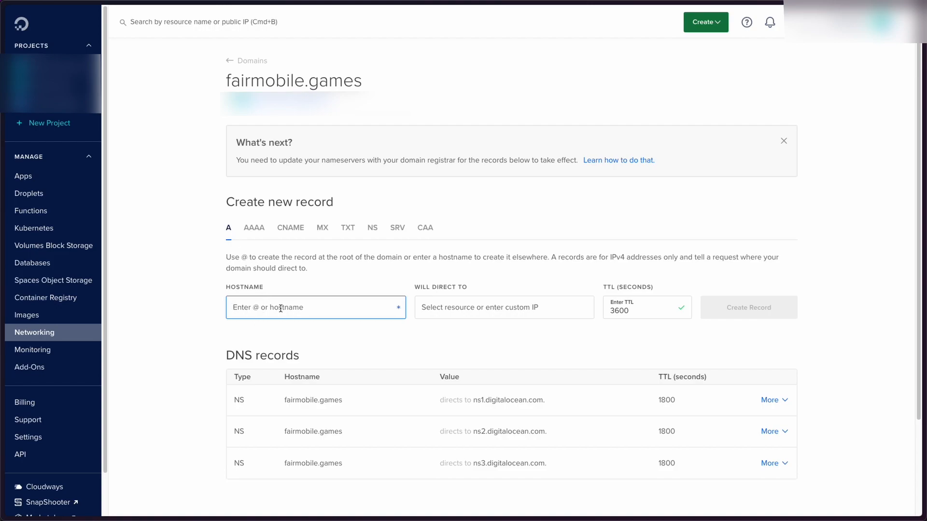
text(@)
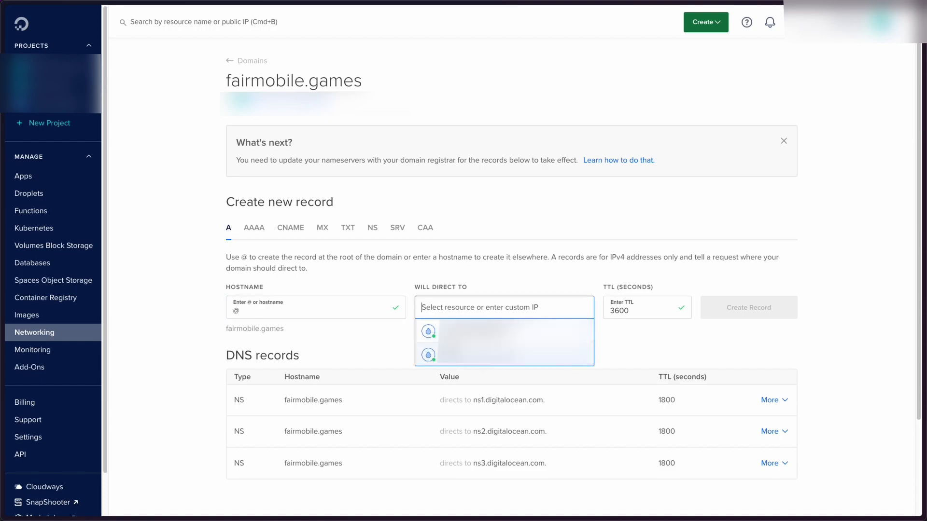
click(507, 355)
click(745, 308)
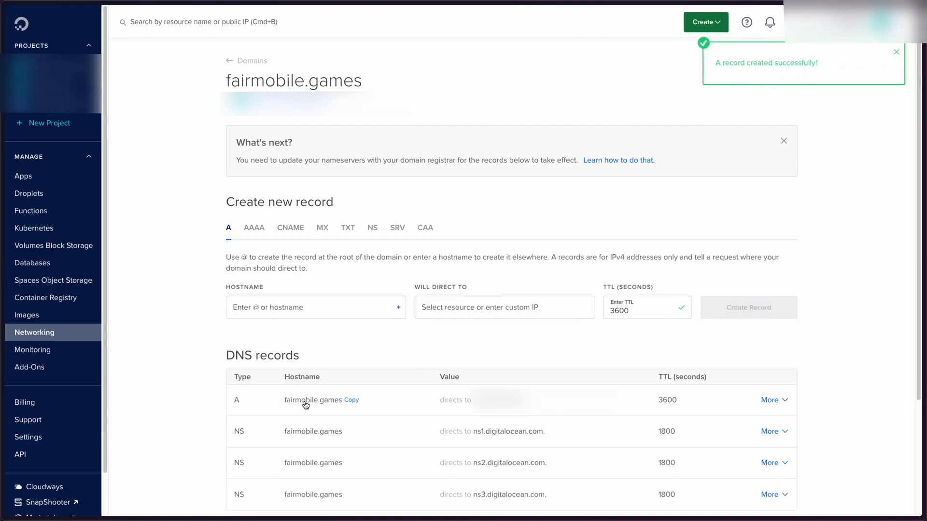
Create an A record for the hostname api that directs to the Main droplet
click(276, 311)
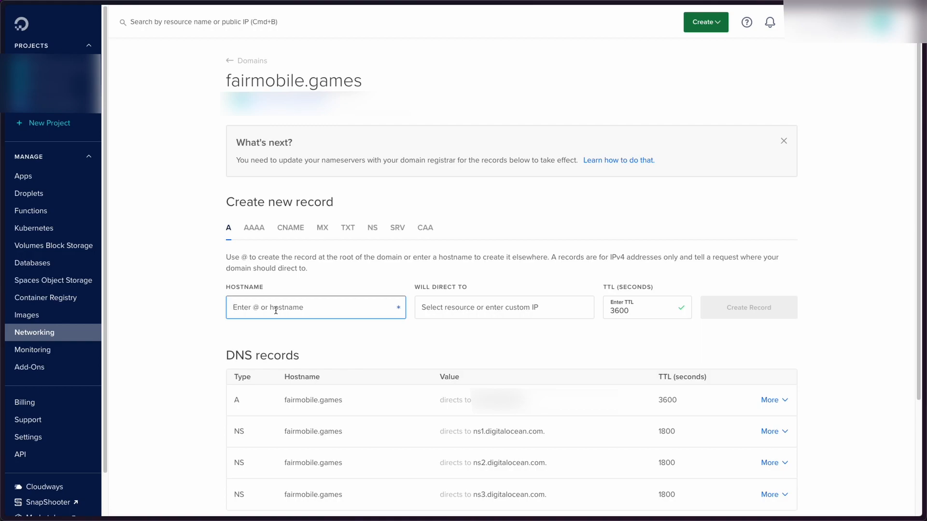
text(api)
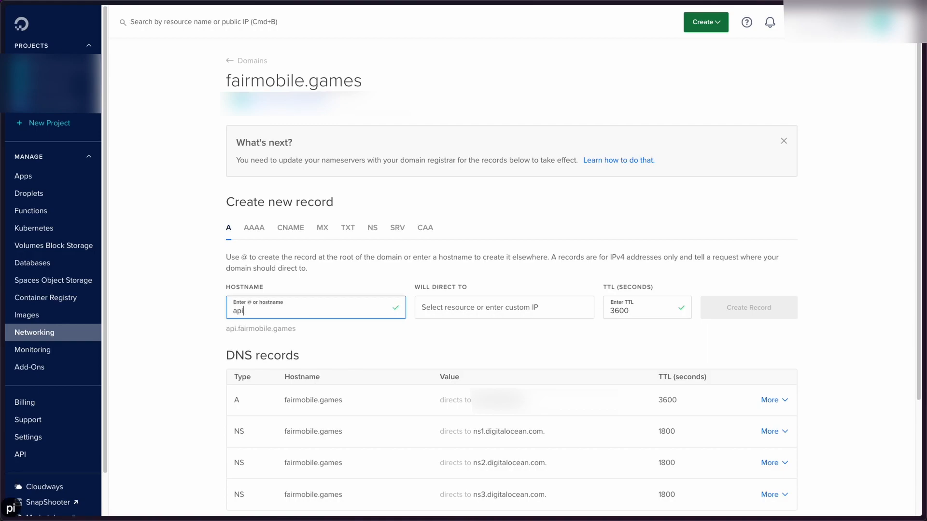
click(418, 310)
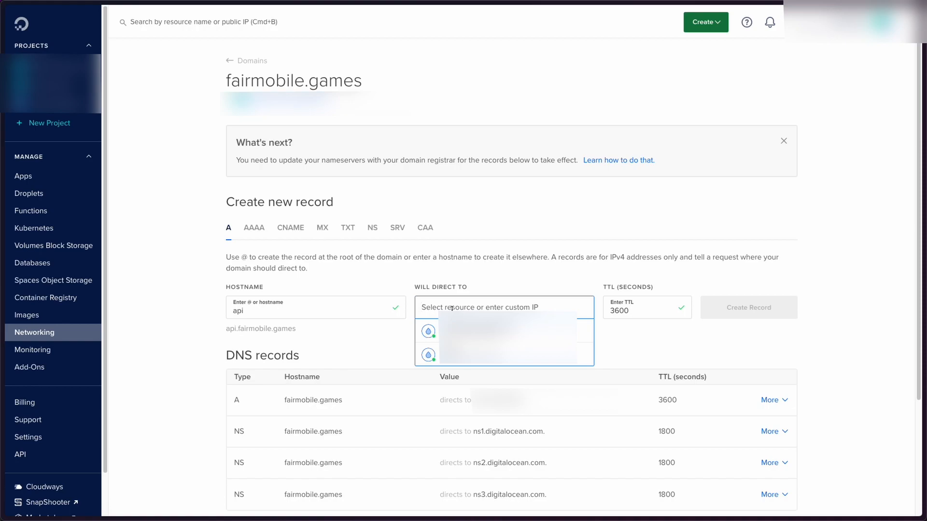
click(482, 355)
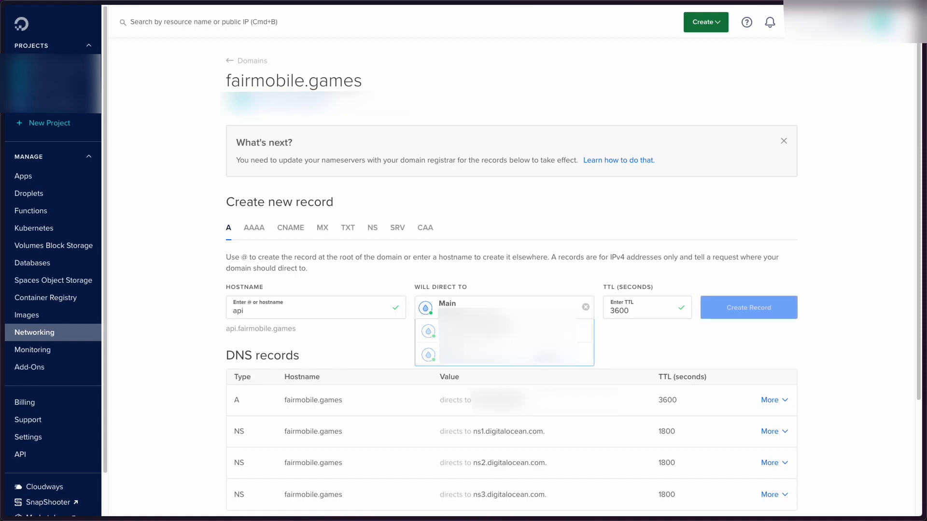
click(738, 308)
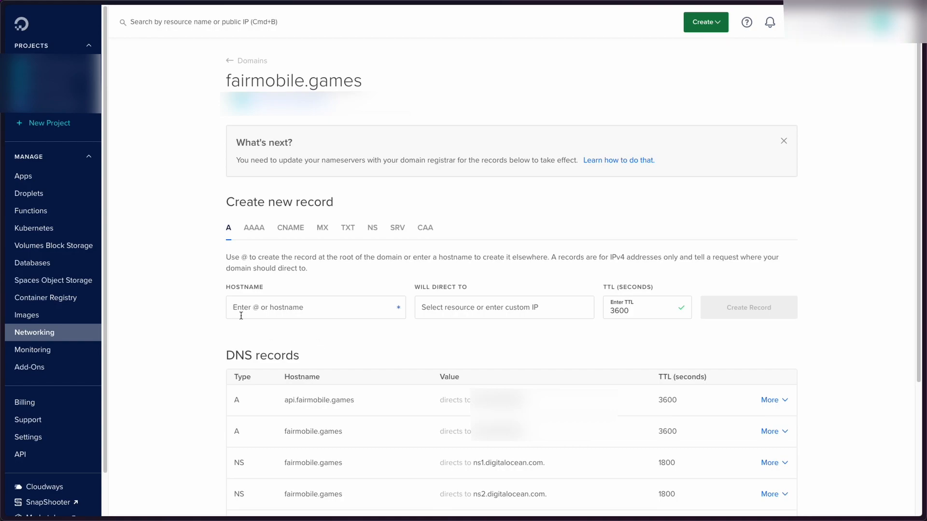
Create a CNAME record for the hostname www as an alias of @
click(290, 228)
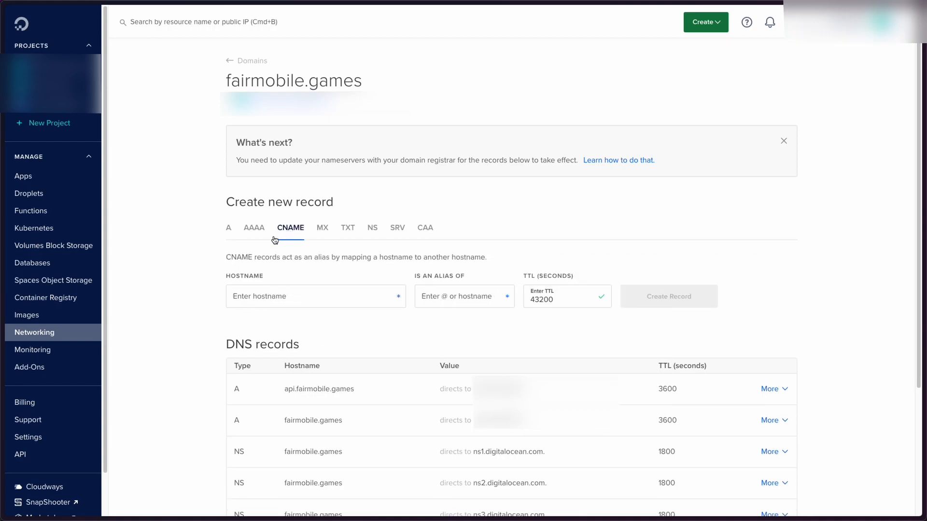
click(273, 295)
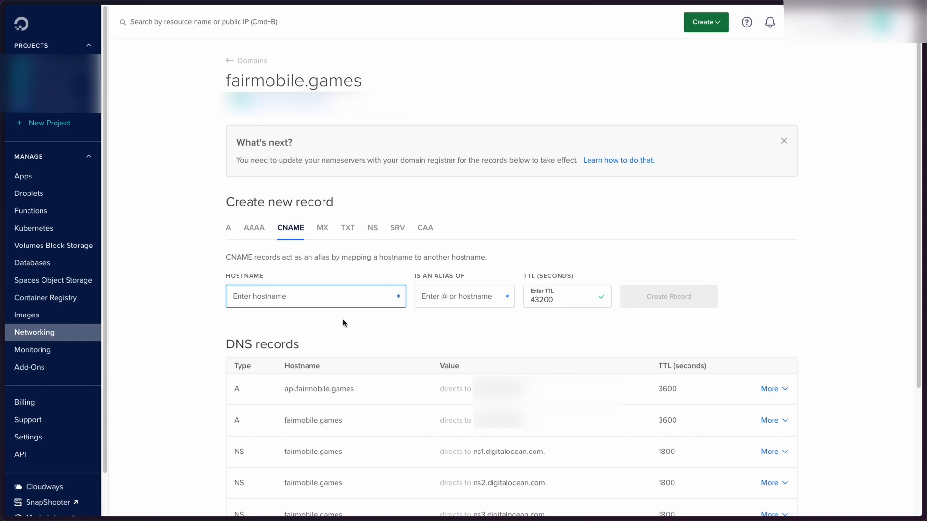
text(www)
click(475, 300)
text(@)
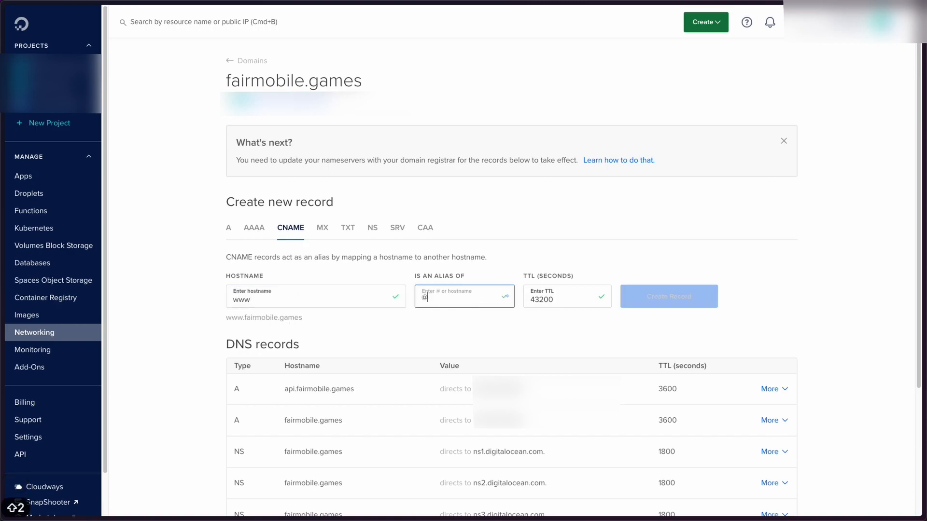
click(631, 306)
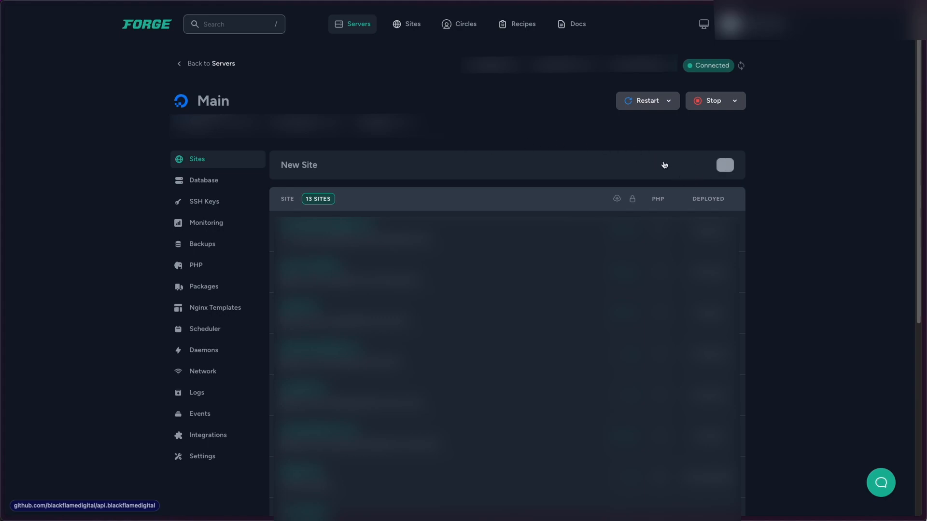
Add a new PHP / Laravel / Symfony site api.fairmobile.games to the Main server with web directory /public and PHP 8.1
click(725, 166)
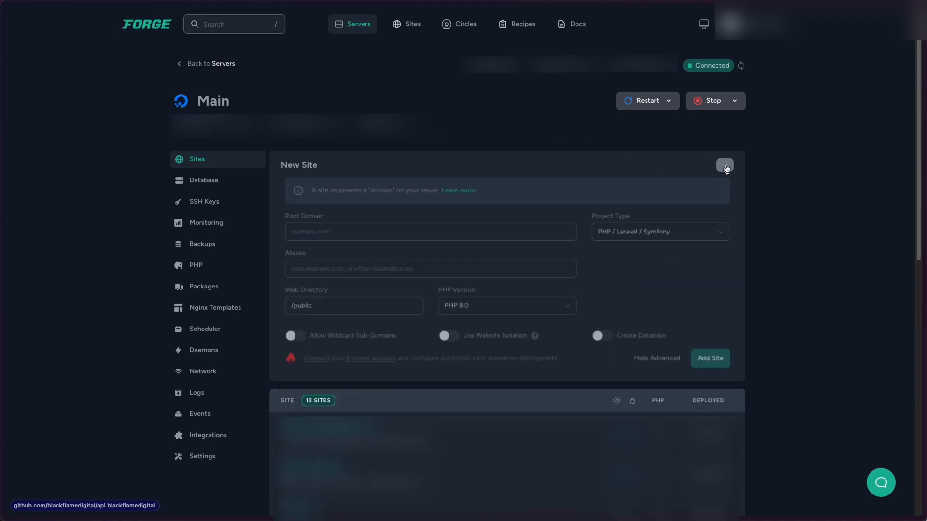
click(325, 233)
text(api.fairm)
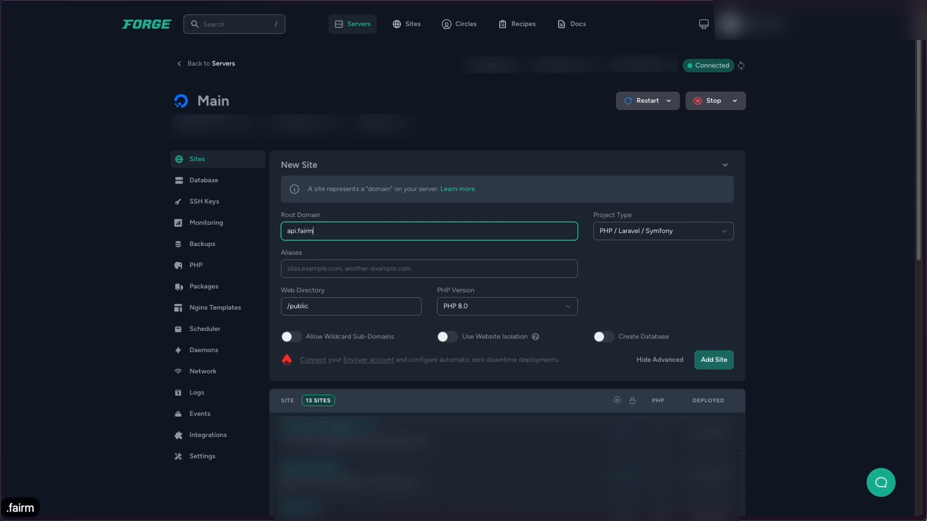
text(obile.games)
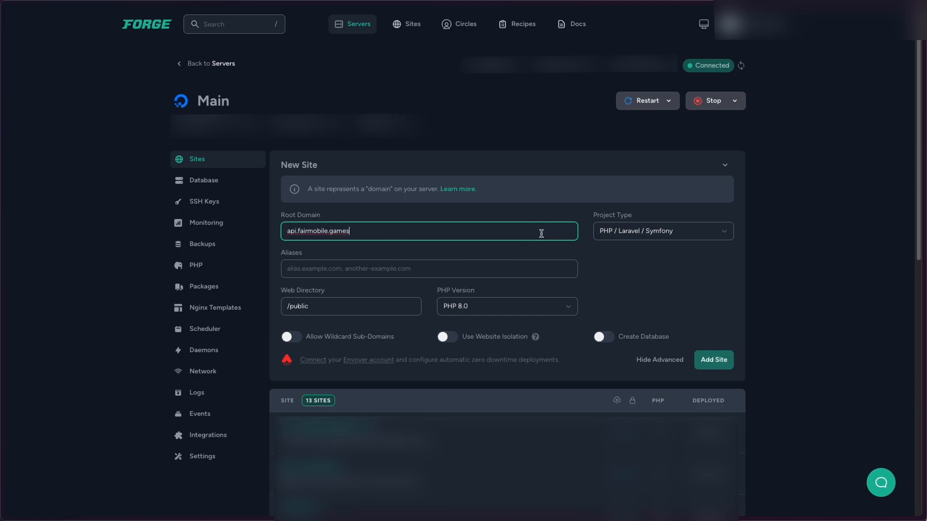
click(627, 268)
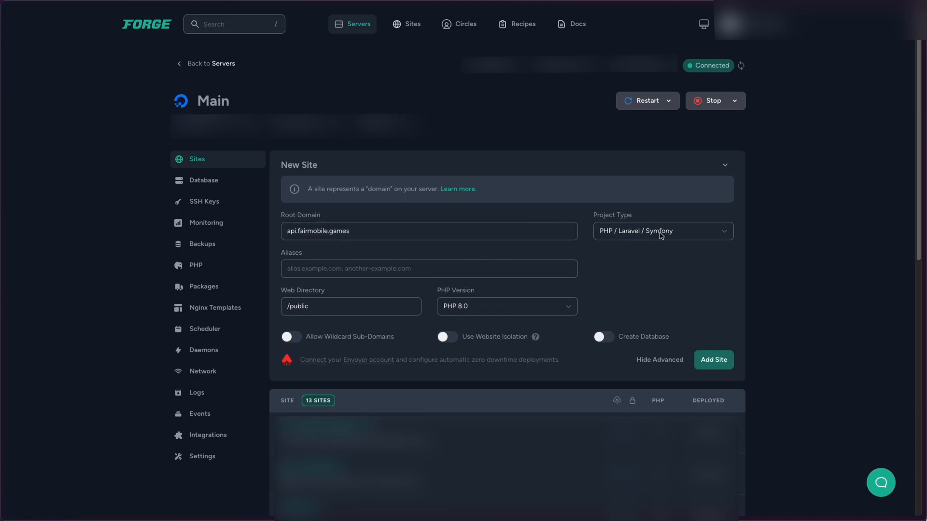
click(320, 313)
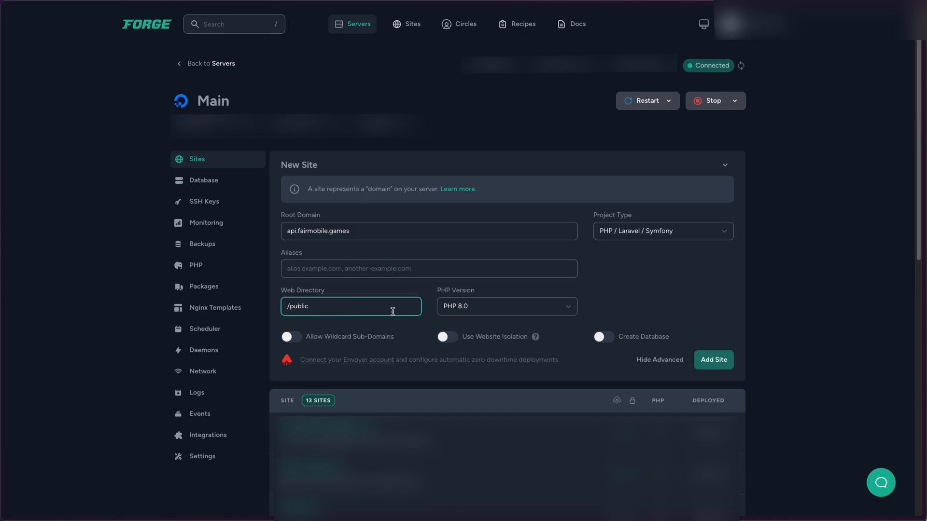
click(500, 310)
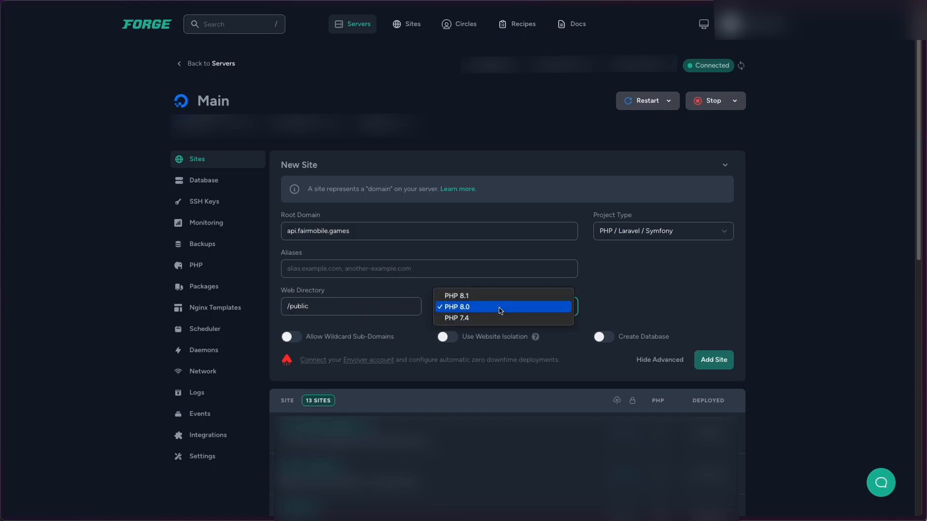
click(462, 298)
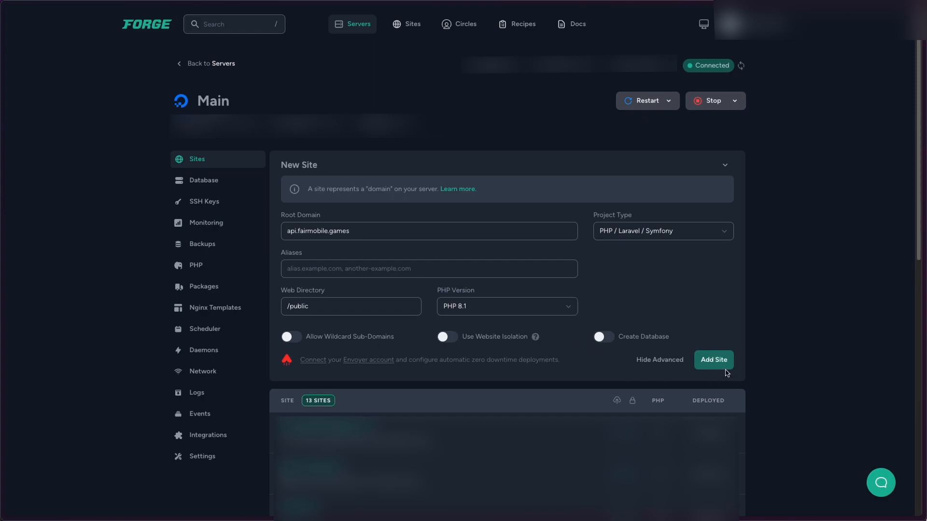
click(718, 362)
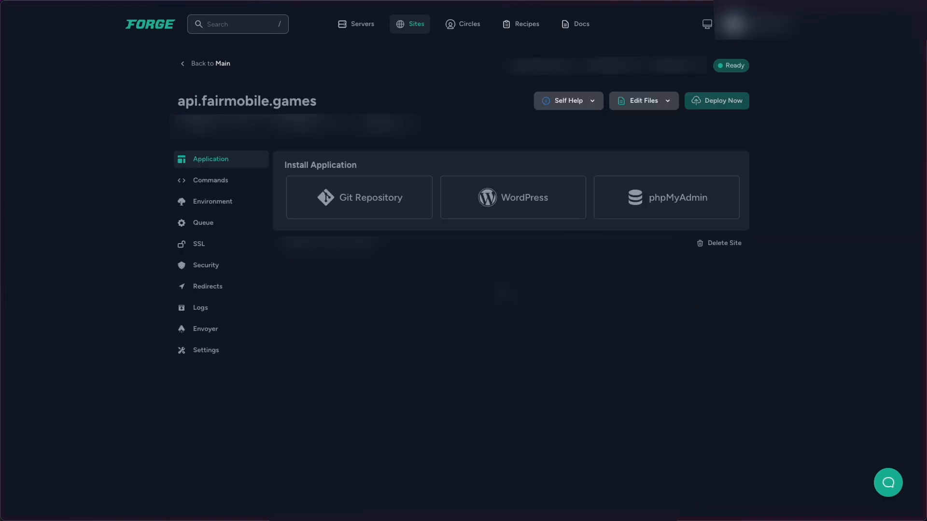
Install the GitHub repository generalxerror/fmg_api on the site from the master branch, with Composer dependencies installed
click(374, 201)
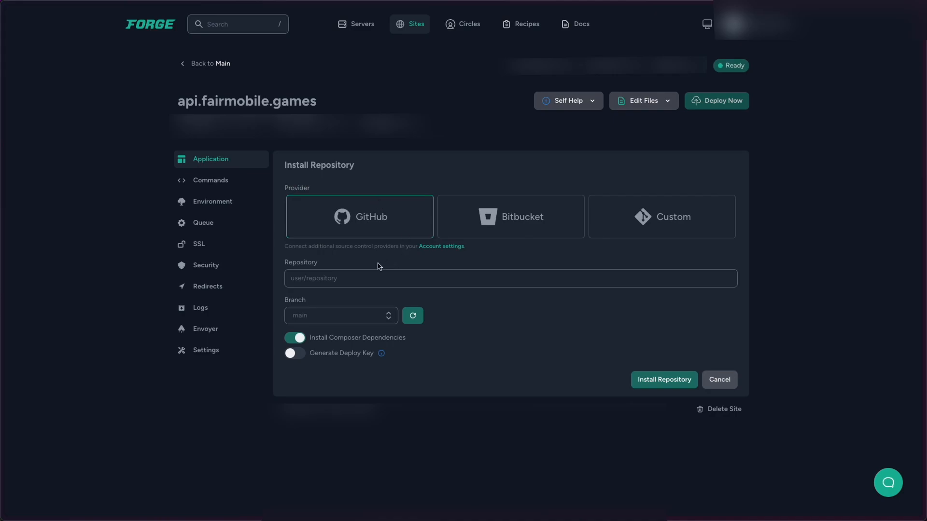
click(334, 278)
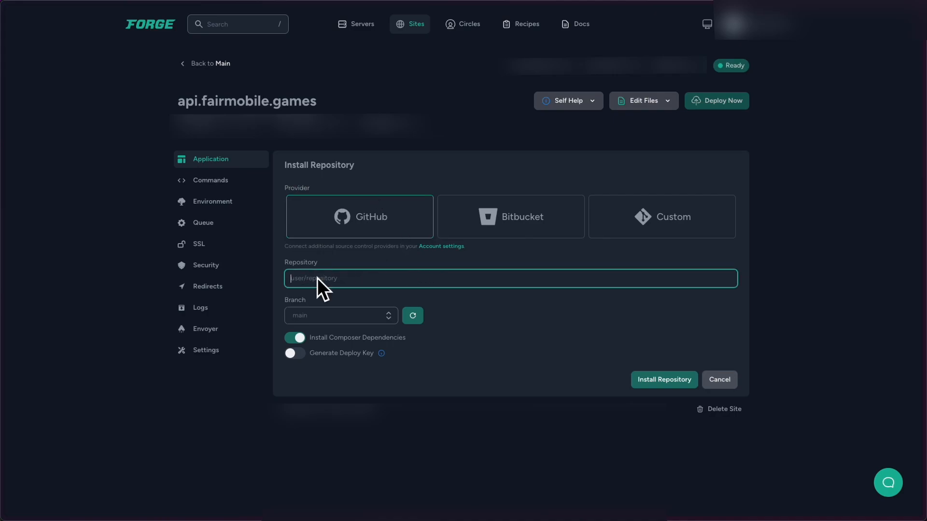
key(super+v)
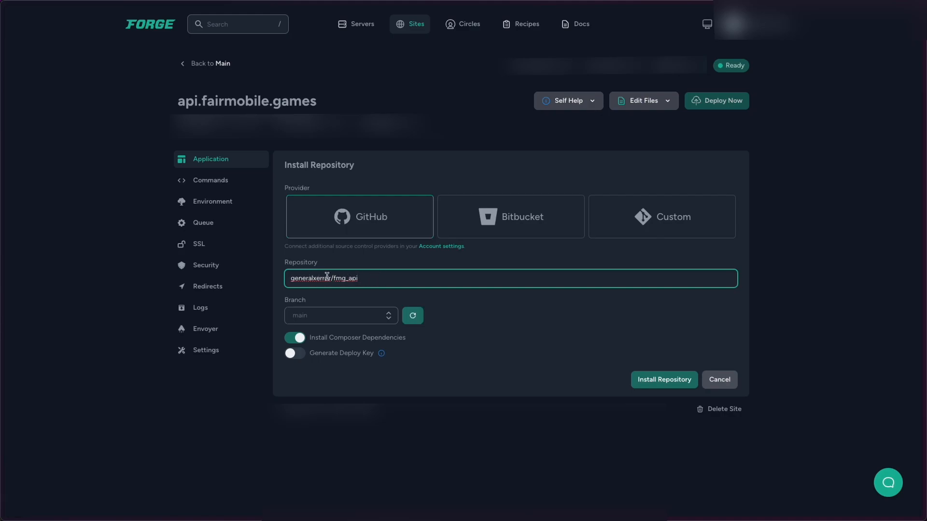
click(413, 316)
click(388, 319)
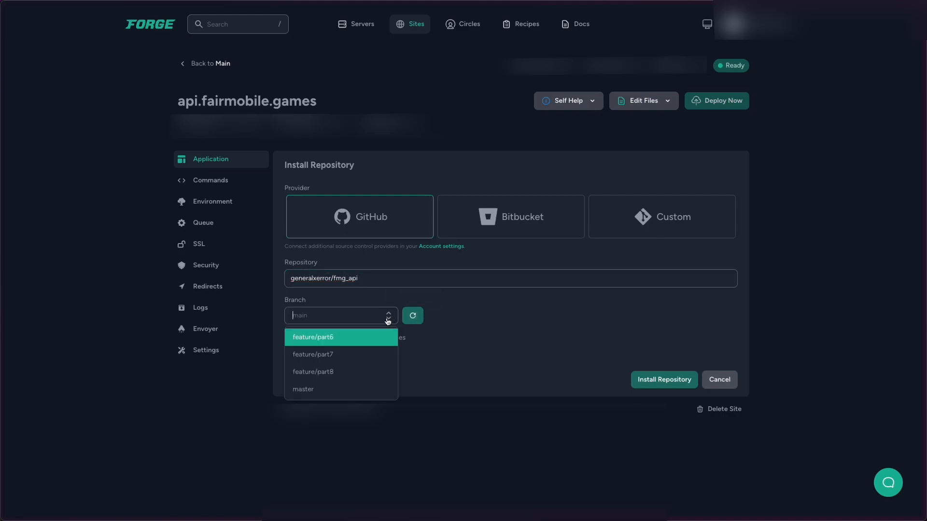
click(305, 393)
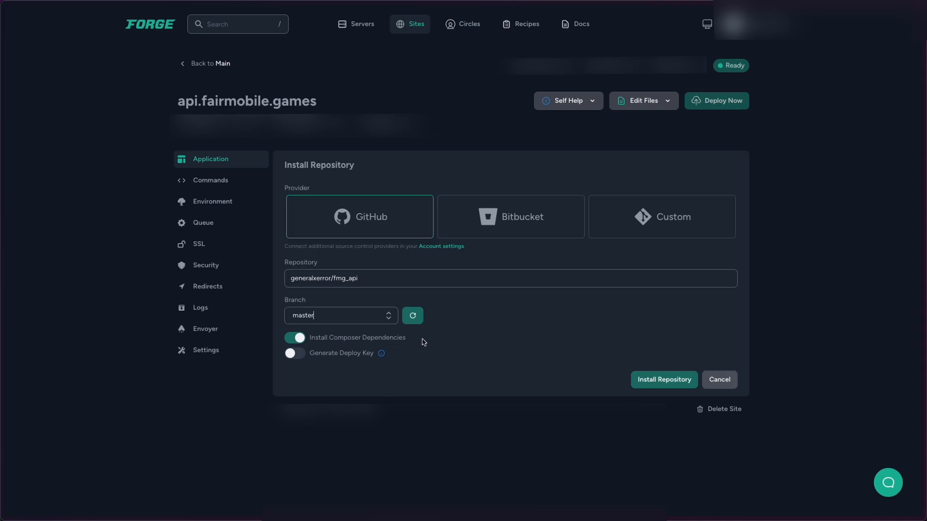
click(657, 386)
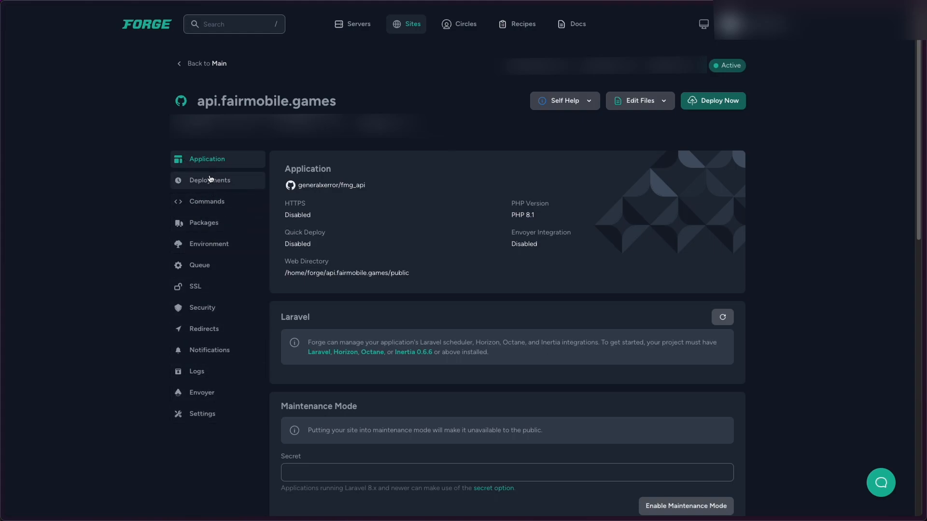
Open the site's environment file, and switch to DigitalOcean to copy the password from the MySQL cluster's connection details
click(207, 248)
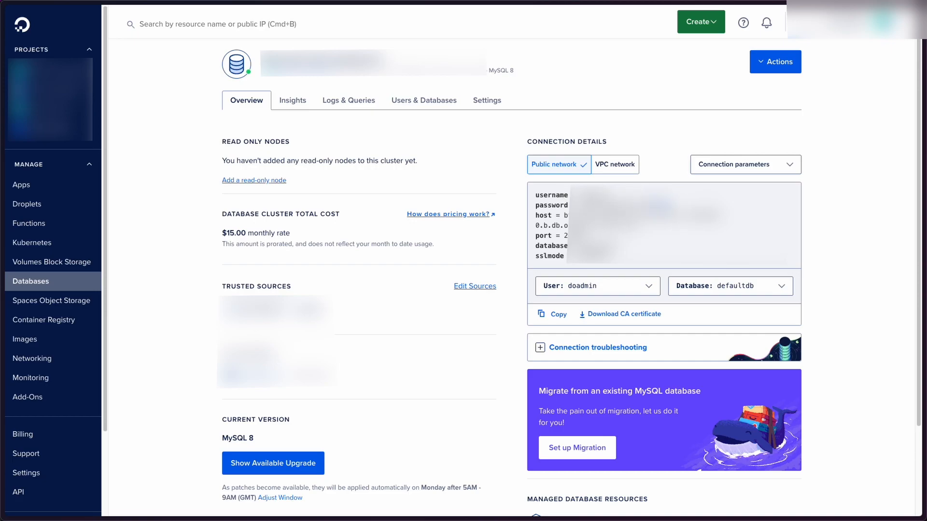
double_click(613, 205)
key(super+c)
key(super+c)
key(super+c)
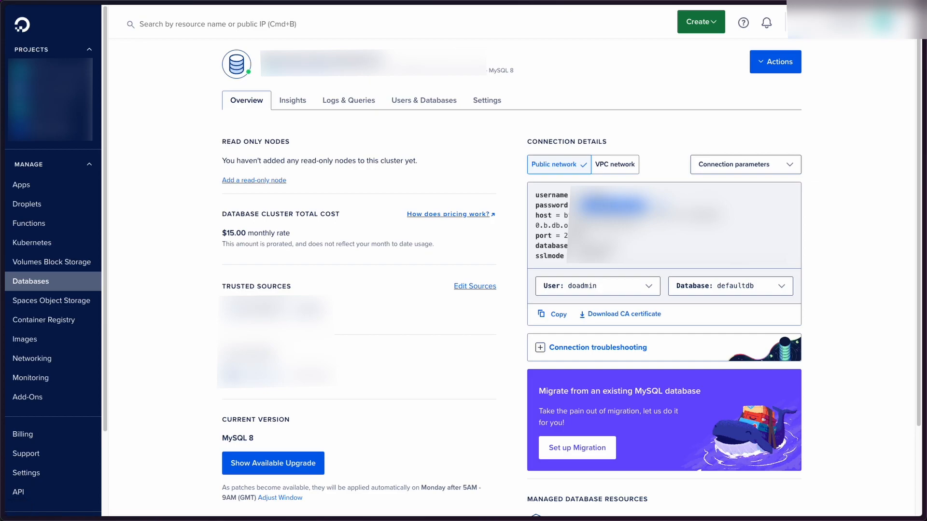
click(618, 206)
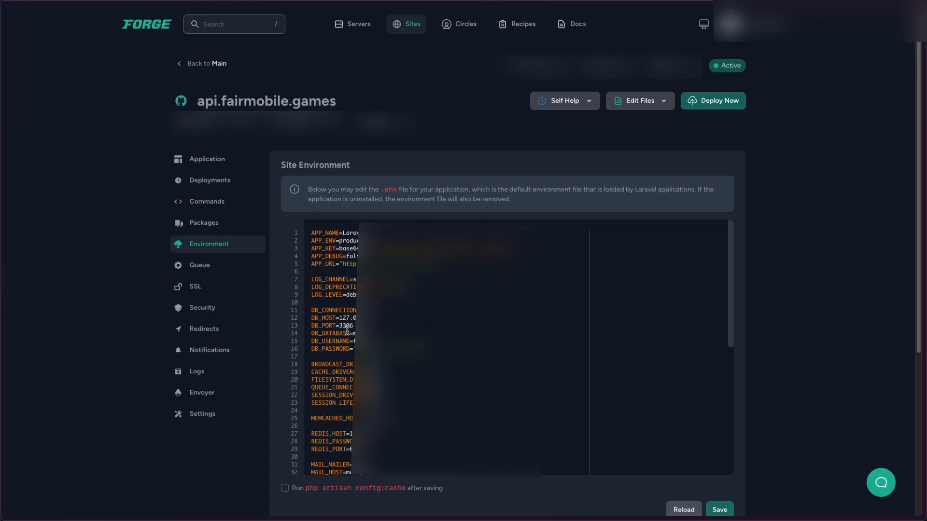
In Forge, set DB_USERNAME to doadmin and paste the database password into DB_PASSWORD in the environment file
double_click(362, 342)
text(doadmin)
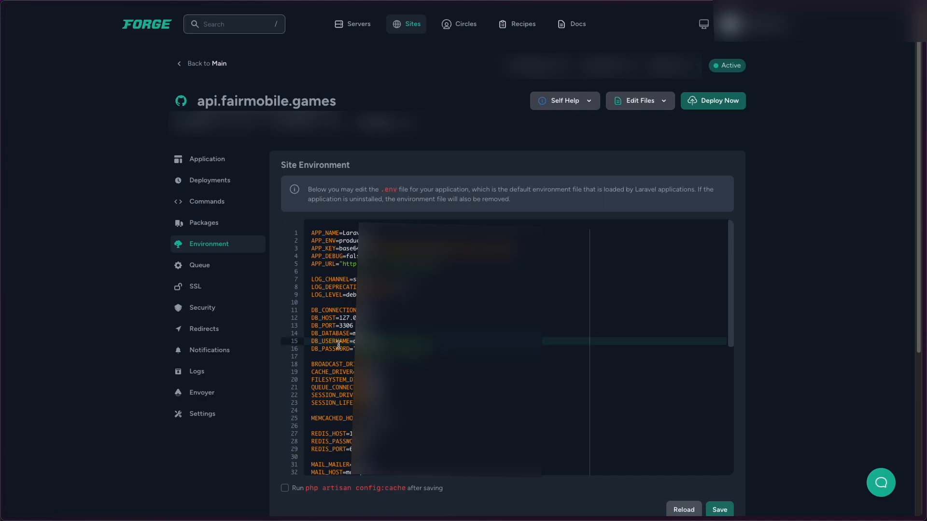
double_click(362, 349)
key(super+v)
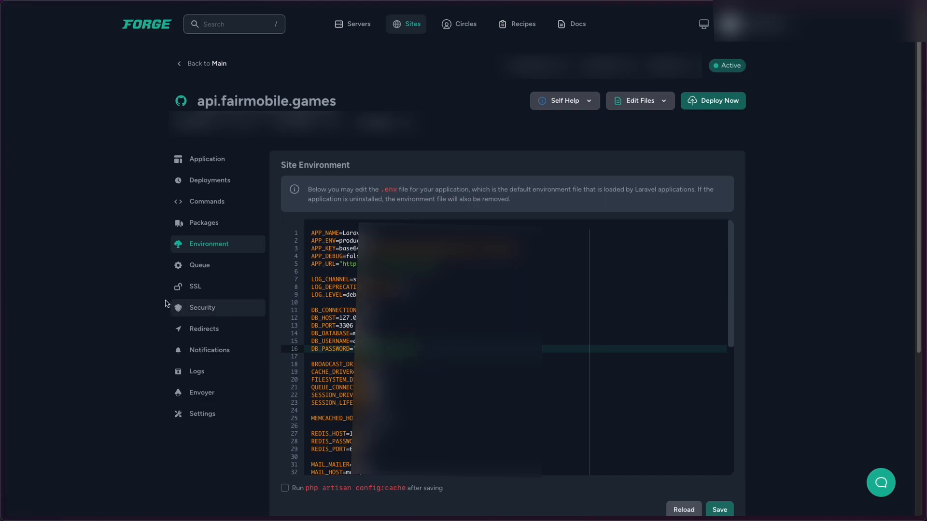
Set DB_HOST to the DigitalOcean cluster's host and DB_PORT to 25060 in the environment file
drag(339, 318, 363, 318)
key(super+v)
double_click(344, 326)
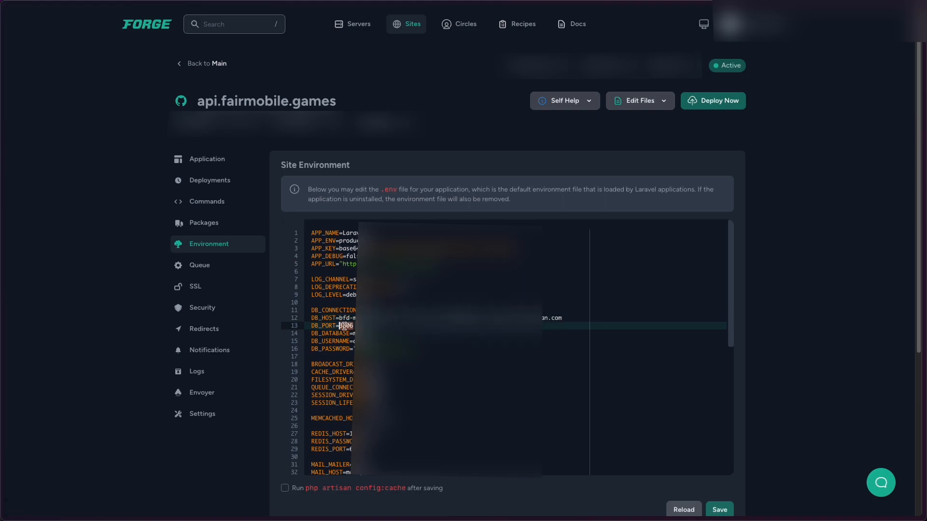
text(25060)
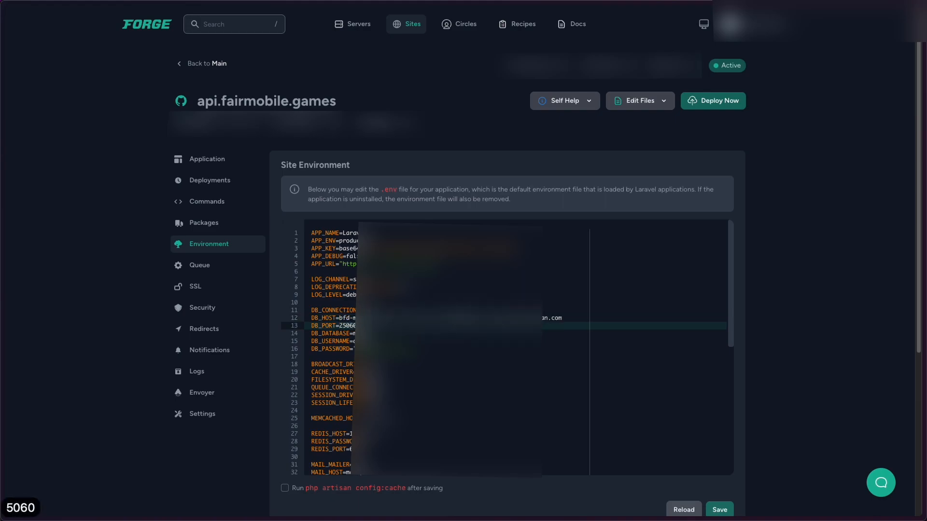
scroll(460, 338, down, 1)
click(521, 333)
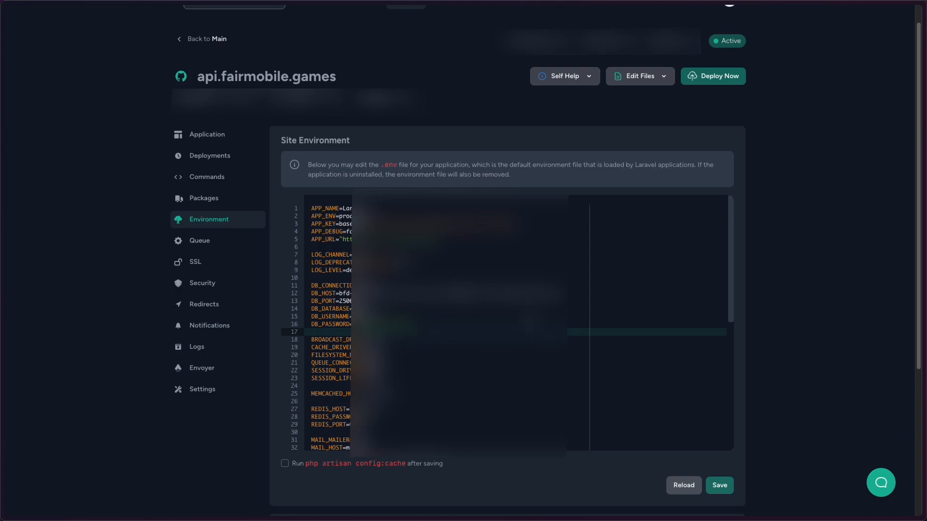
Paste the Google client credentials, Slack alert webhook and Slack signing secret variables at the end of the environment file
scroll(531, 347, down, 10)
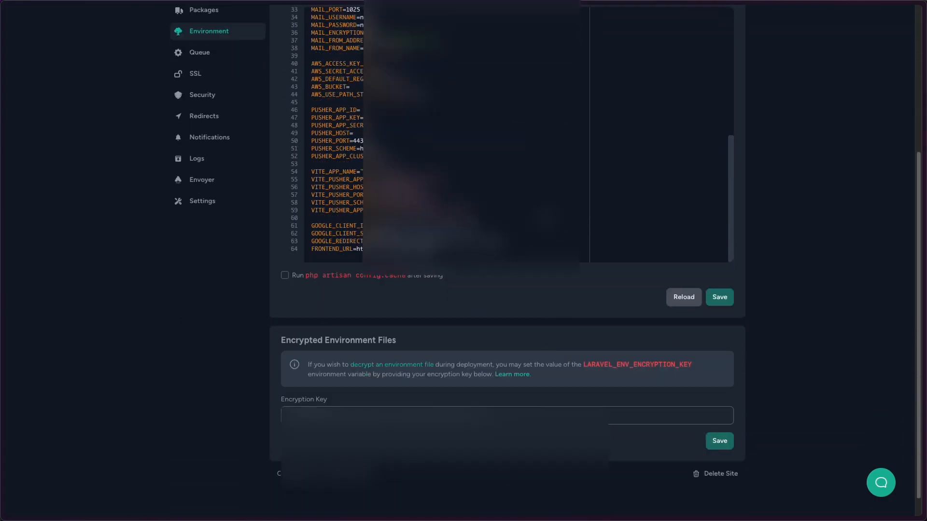
drag(437, 250, 309, 229)
click(310, 229)
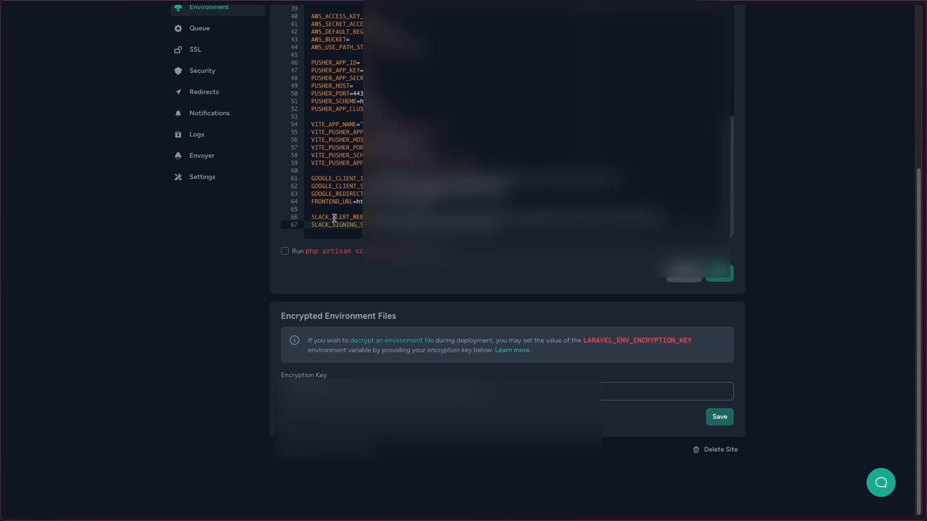
double_click(342, 225)
click(346, 225)
click(370, 210)
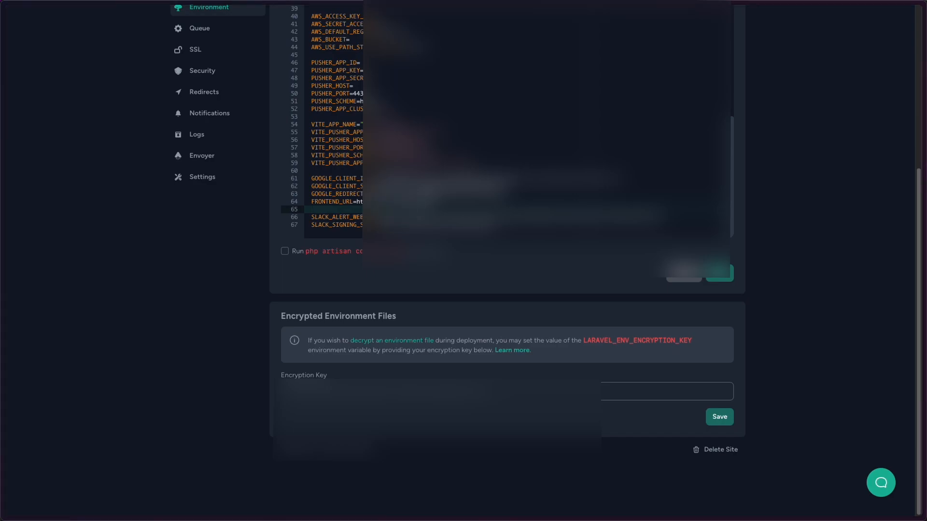
Replace the Google redirect and FRONTEND_URL values with the site's own addresses and save the environment file
drag(380, 194, 488, 194)
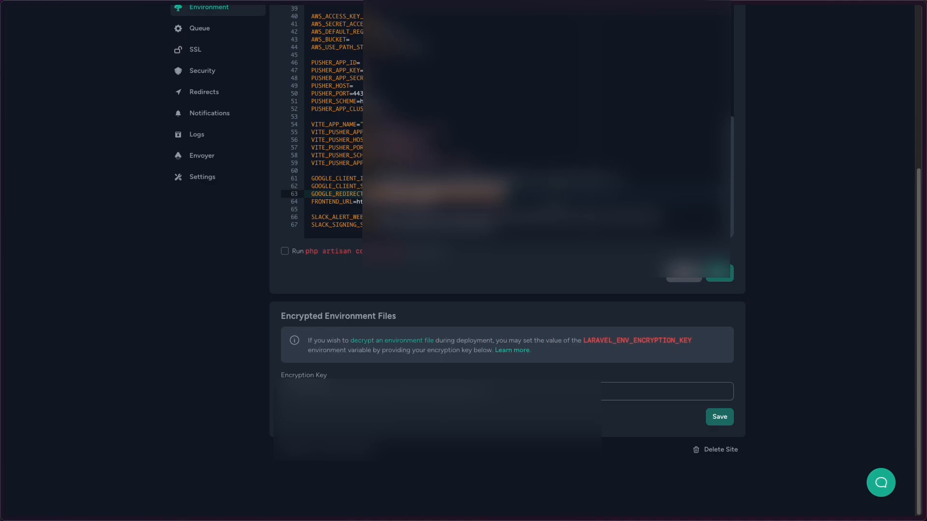
key(super+v)
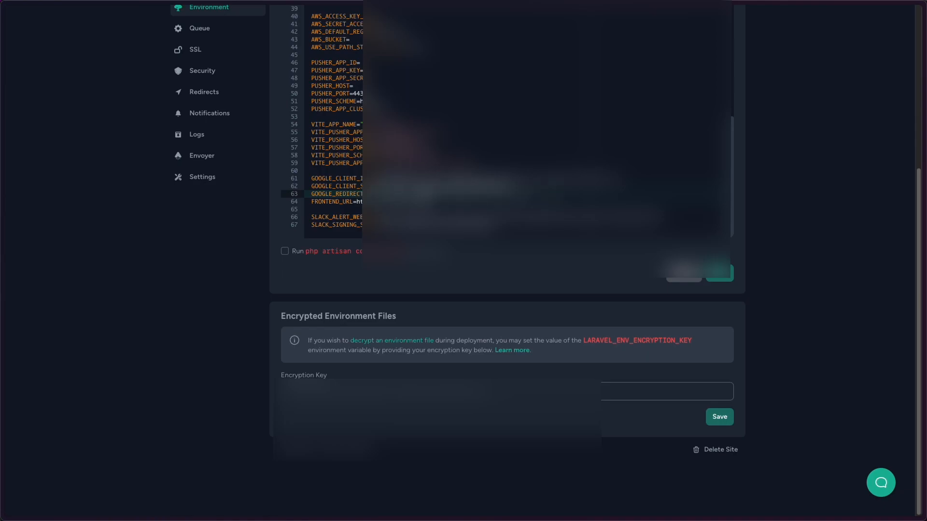
drag(426, 201, 361, 203)
key(super+v)
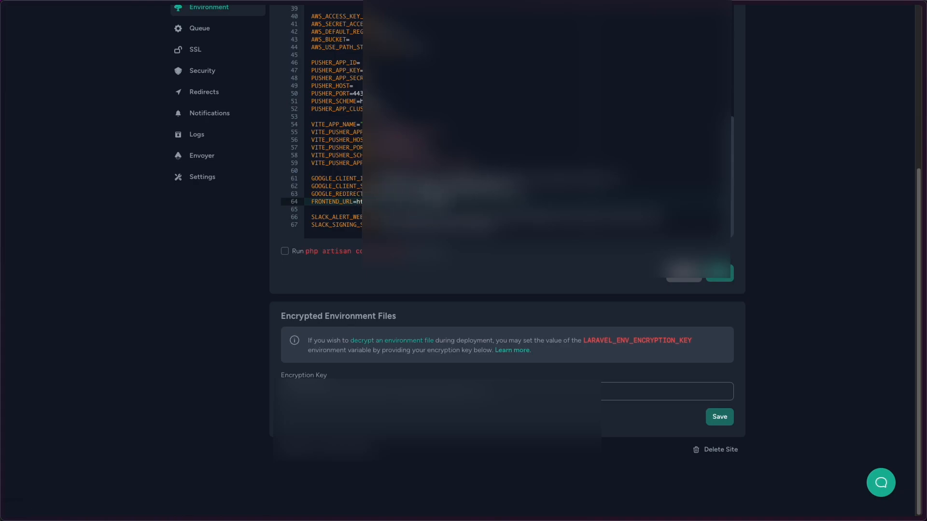
click(723, 279)
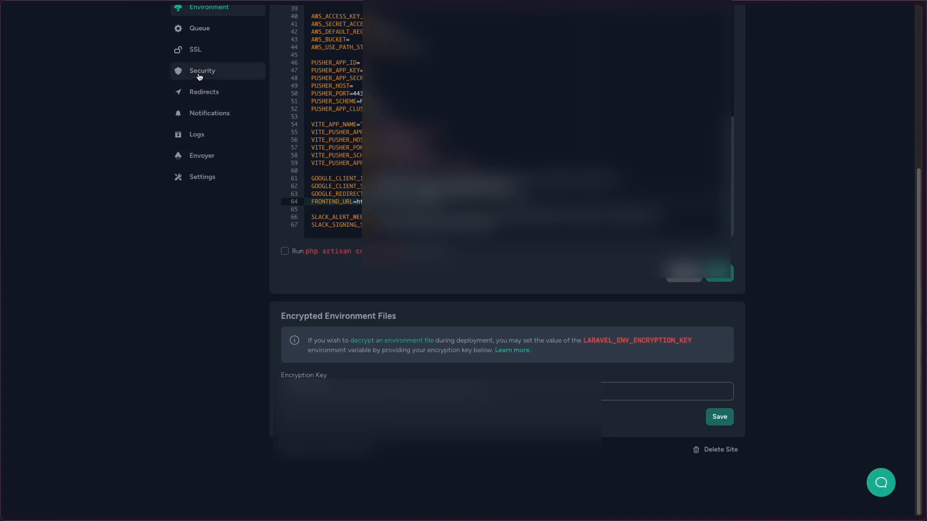
Obtain a Let's Encrypt SSL certificate for api.fairmobile.games using the ECDSA (secp384r1) key algorithm
click(195, 53)
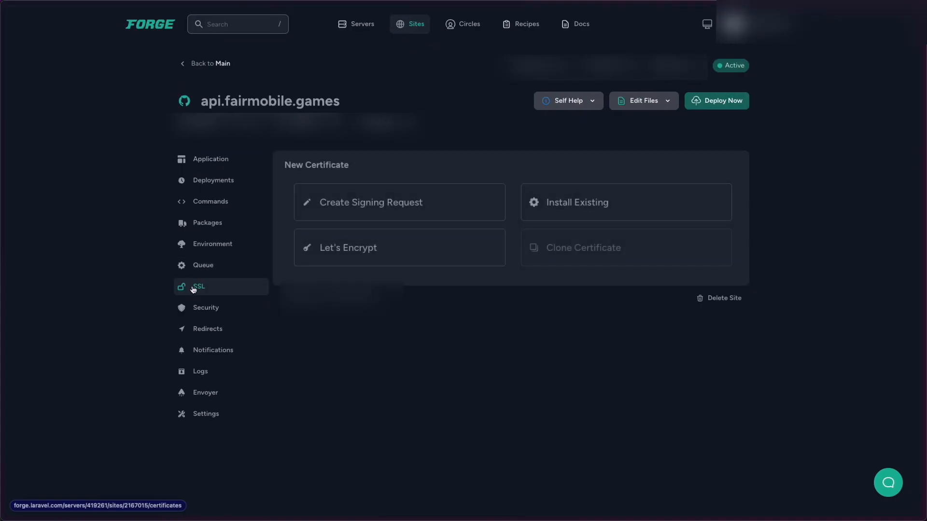
click(355, 256)
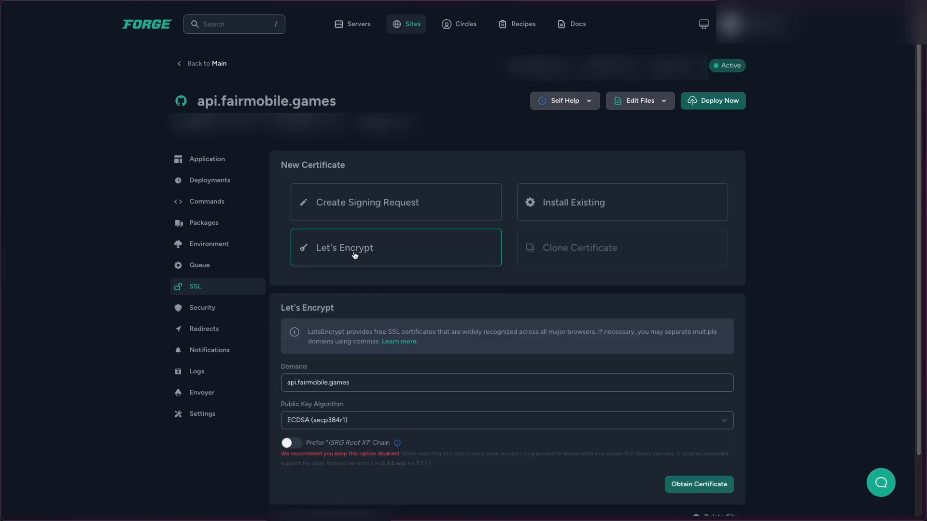
scroll(441, 354, down, 2)
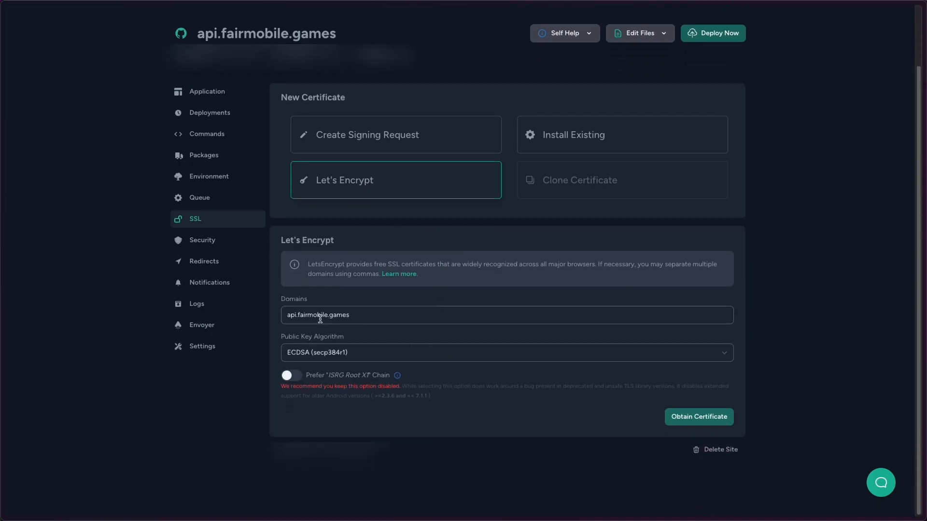
drag(288, 315, 352, 317)
click(353, 317)
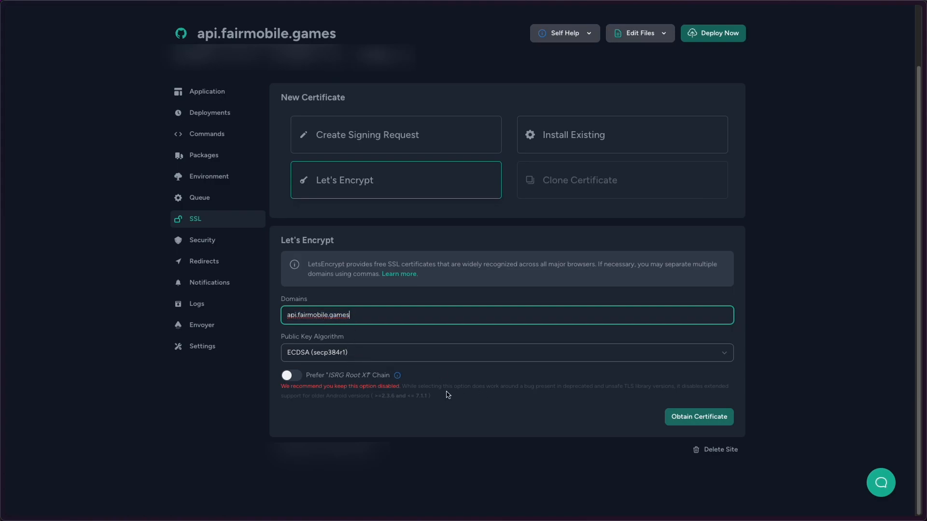
click(640, 422)
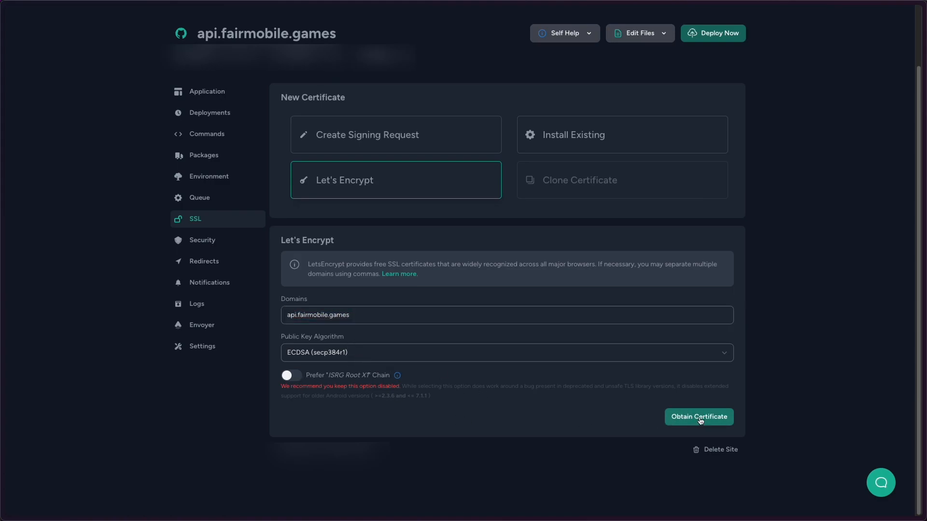
click(685, 417)
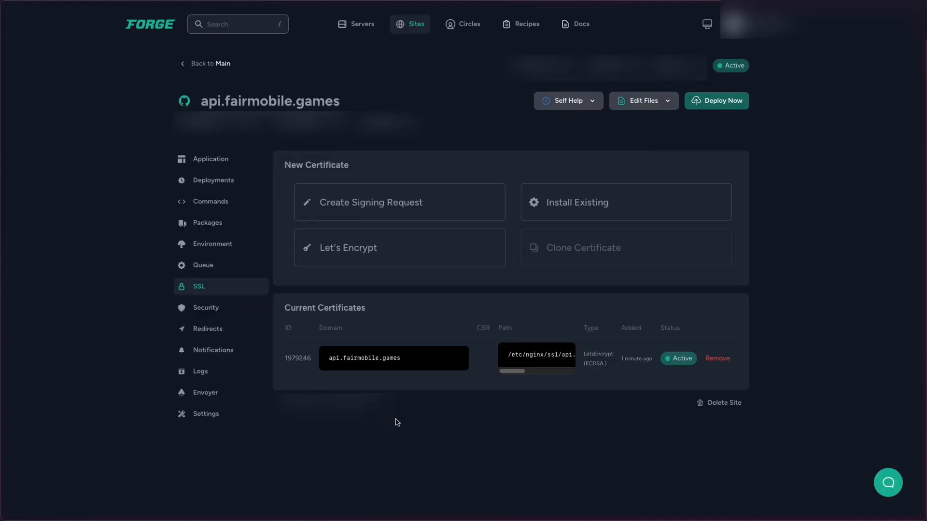
Add a new site to the Main server with root domain fairmobile.games and project type Static HTML
click(209, 64)
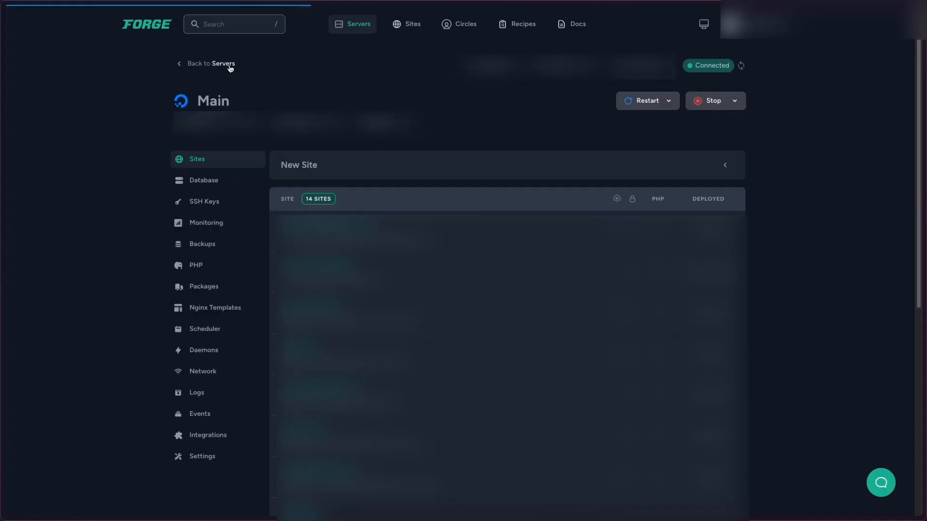
click(724, 165)
click(358, 236)
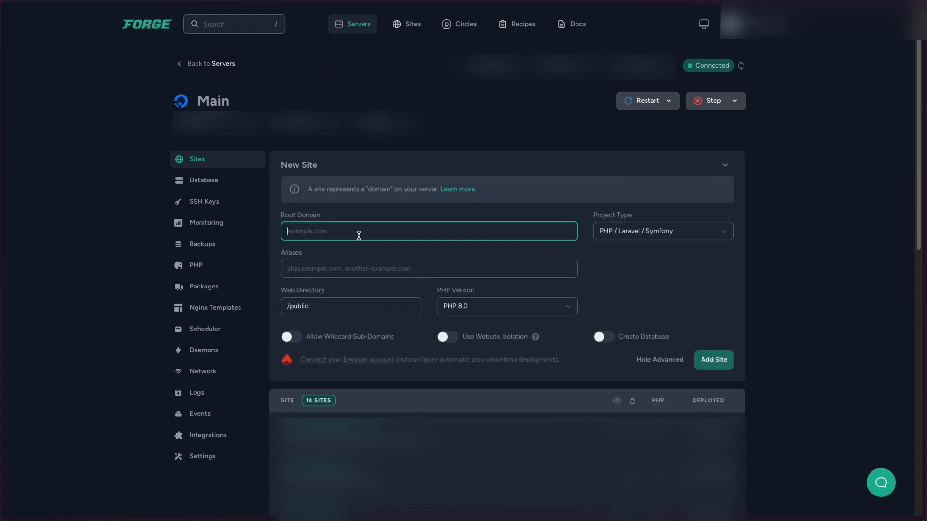
text(fair)
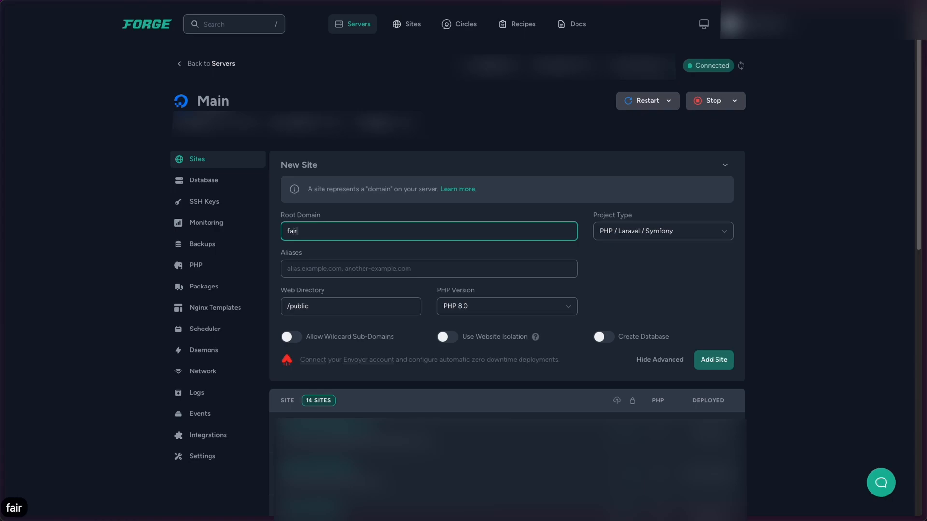
text(mobile.games)
click(666, 230)
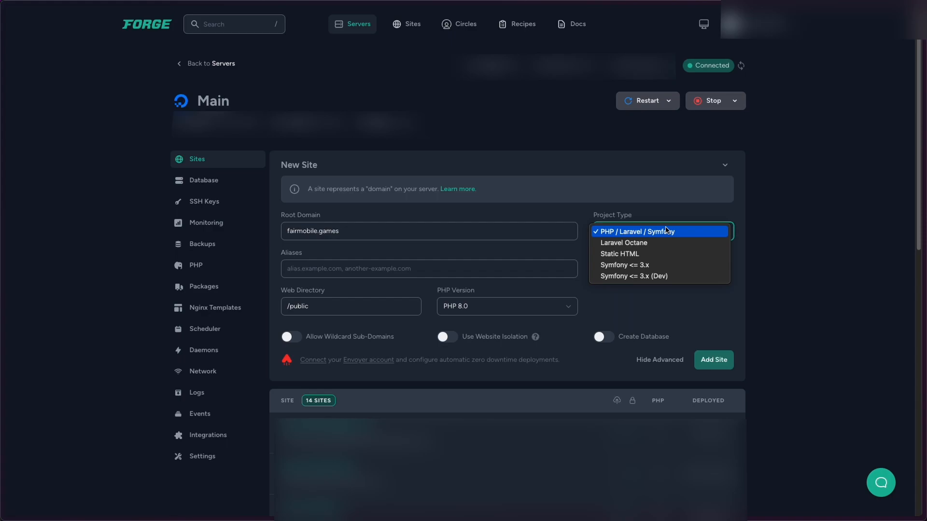
click(625, 254)
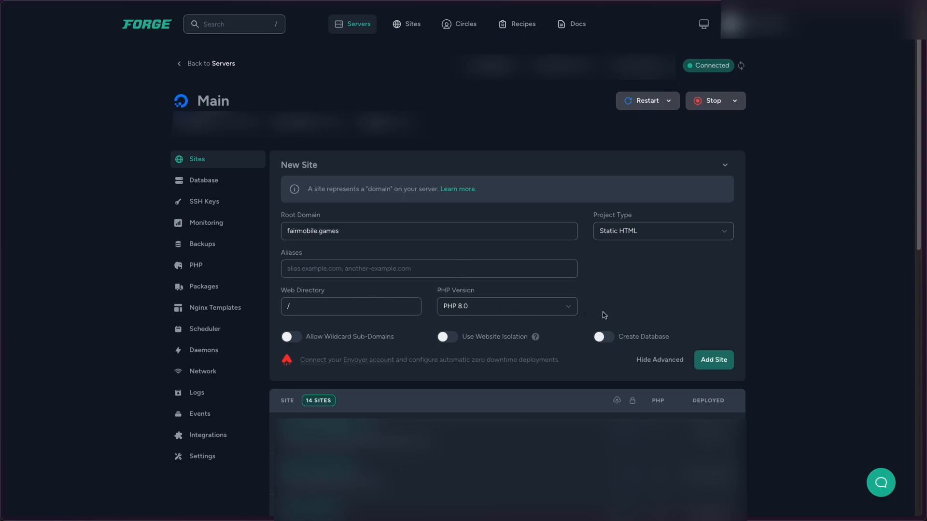
click(718, 364)
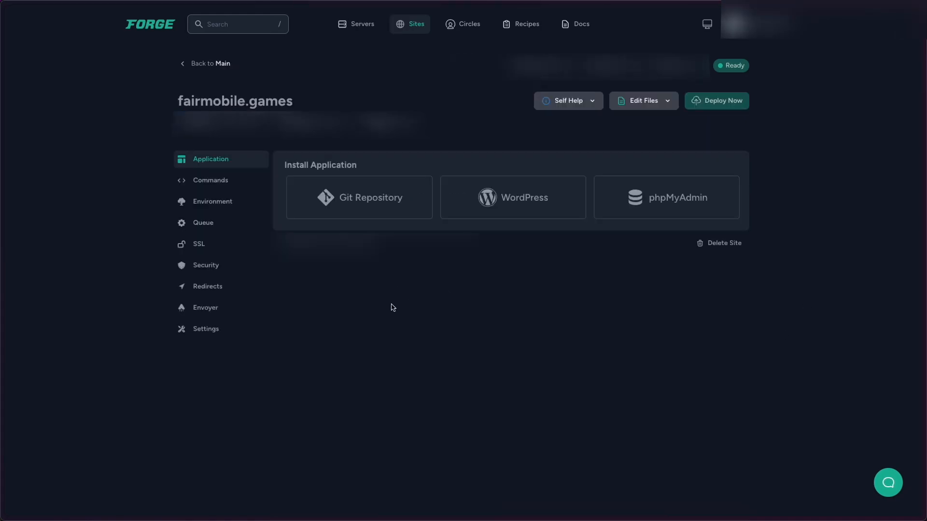
Install the GitHub repository generalxerror/fmg_client from the master branch on the site, with Composer dependency installation turned off
click(360, 208)
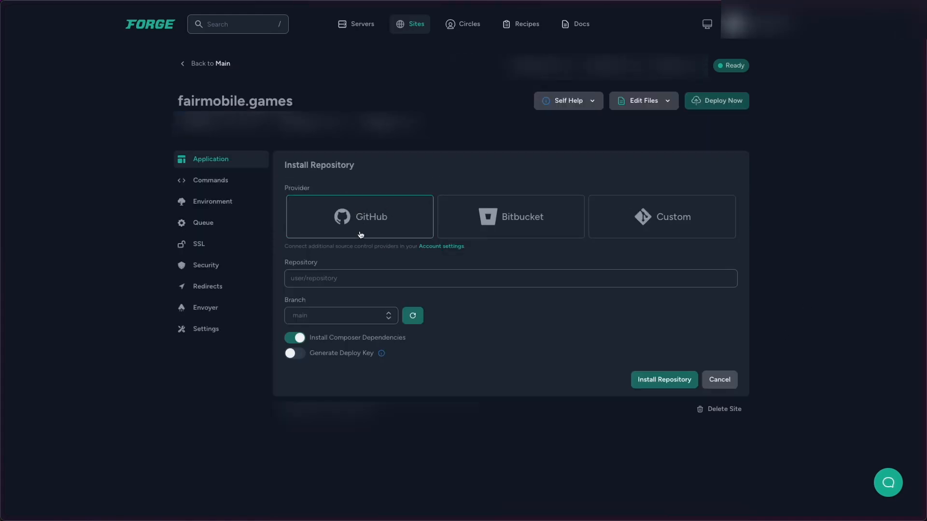
click(328, 280)
text(generalxerror/fmg_client)
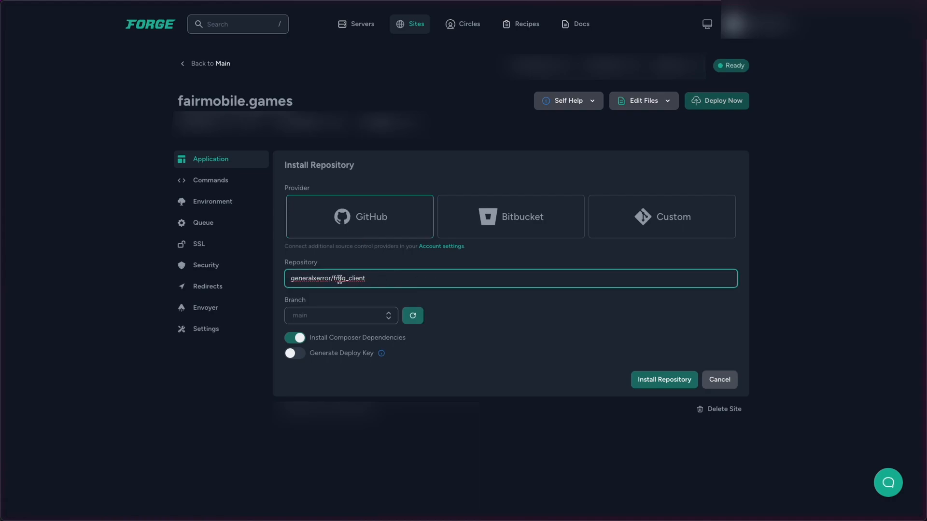
drag(334, 279, 373, 278)
click(371, 278)
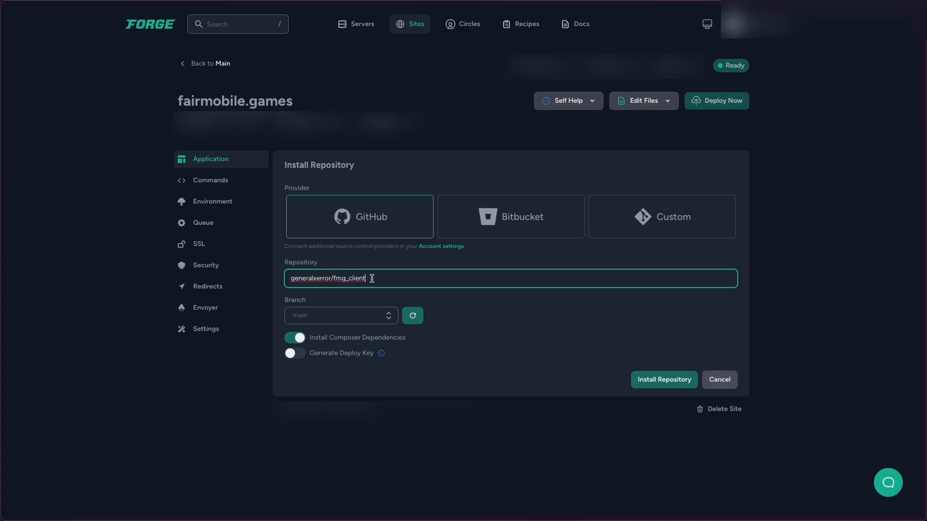
click(360, 320)
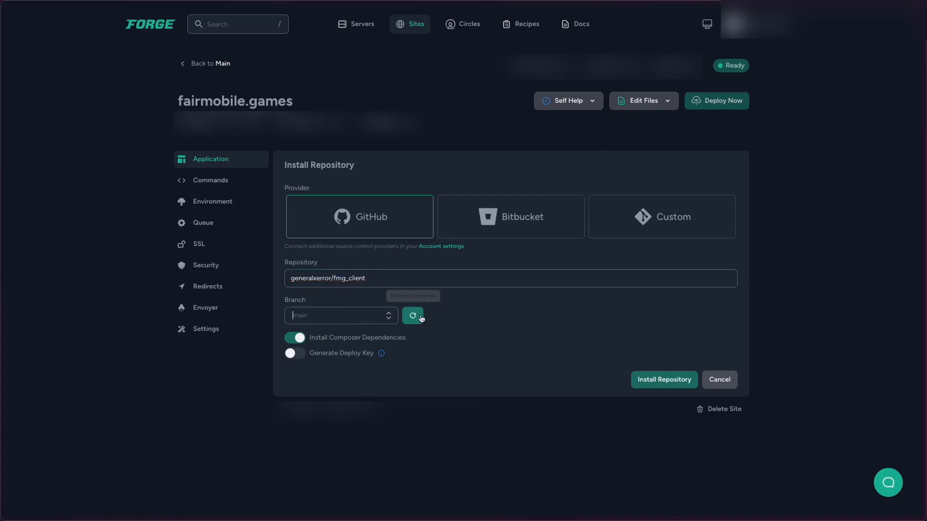
click(390, 318)
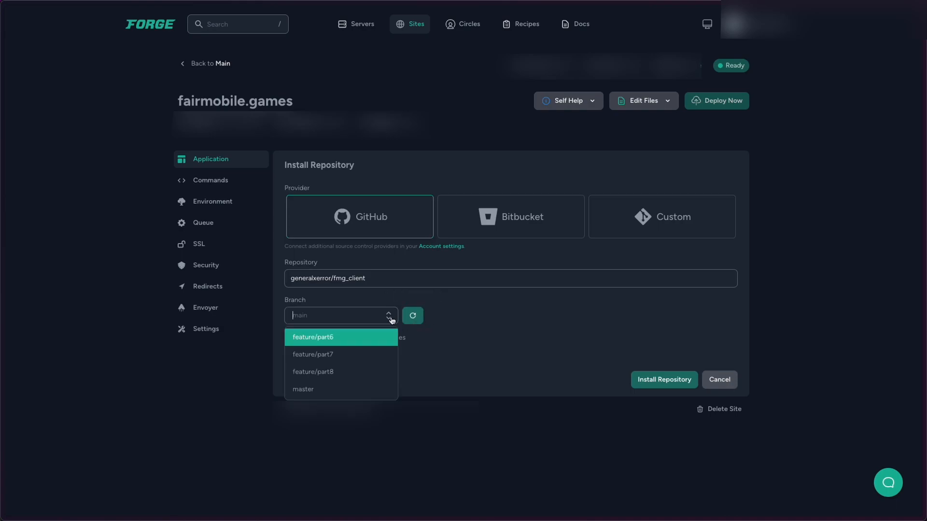
click(311, 389)
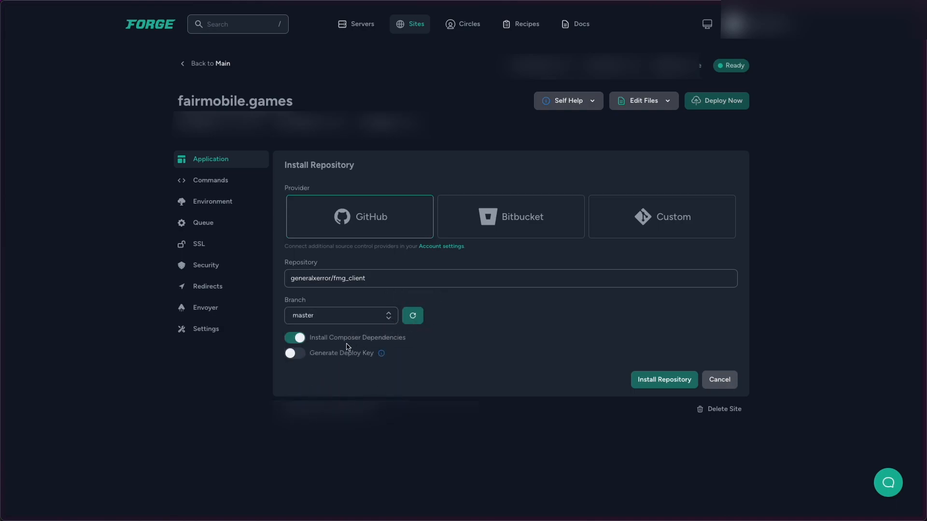
click(299, 339)
click(663, 381)
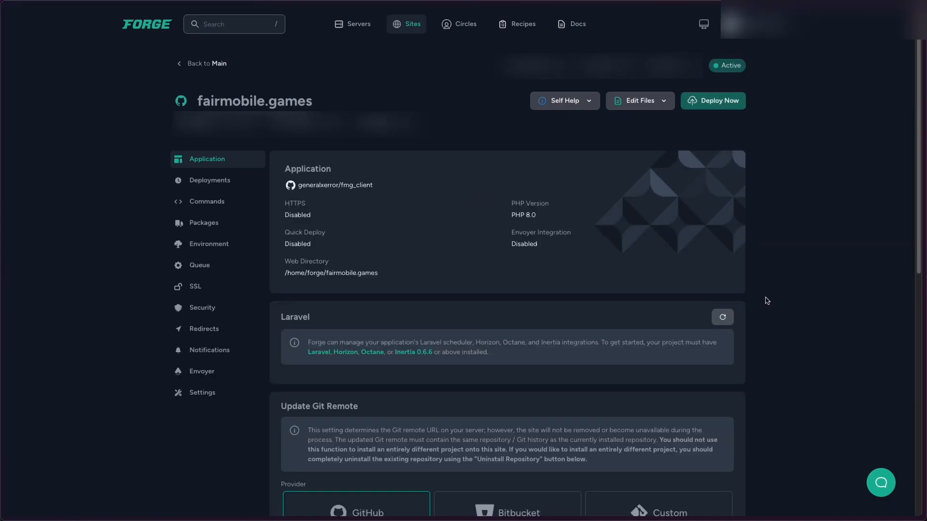
click(204, 247)
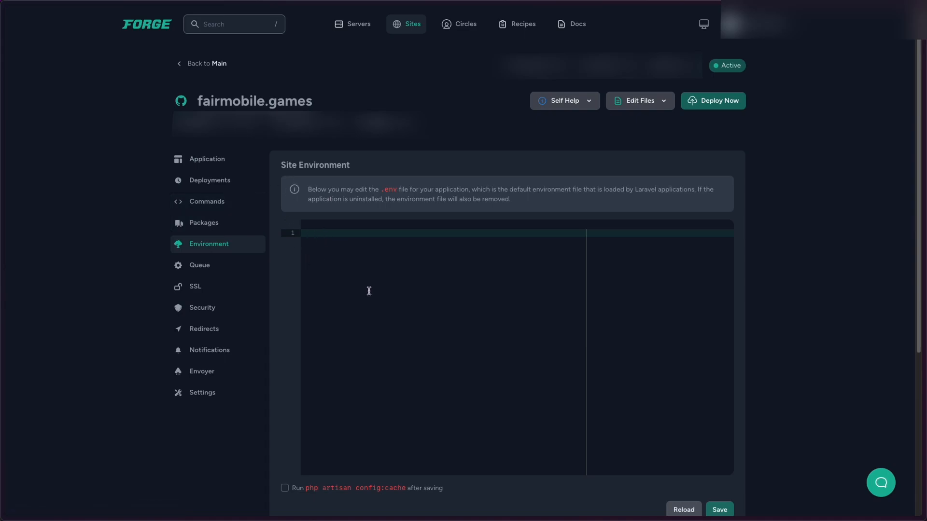
text(API_URL=https://api.fairmobile.games/api)
click(719, 510)
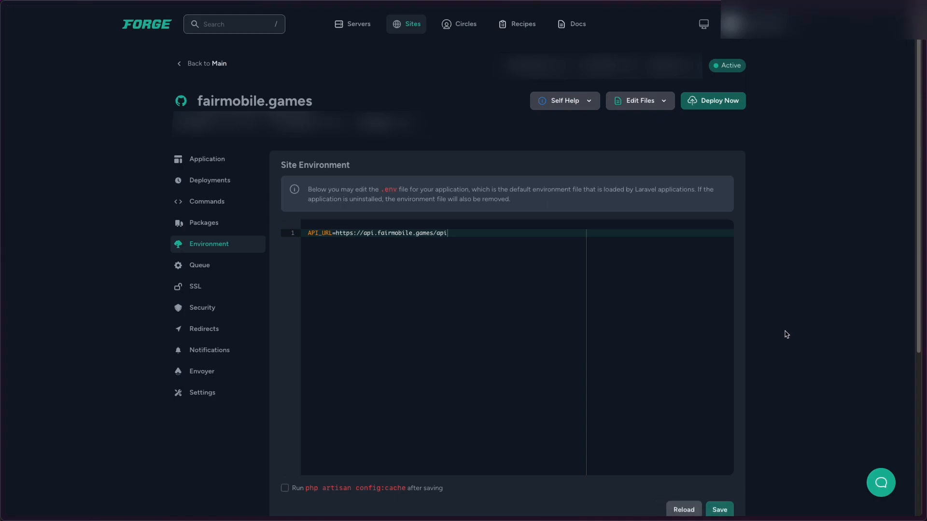
click(191, 286)
click(356, 251)
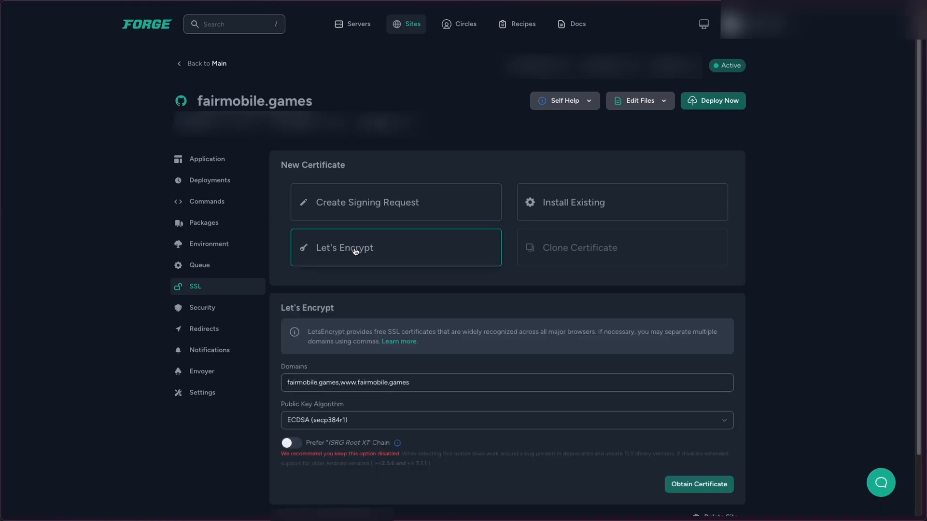
scroll(319, 386, down, 1)
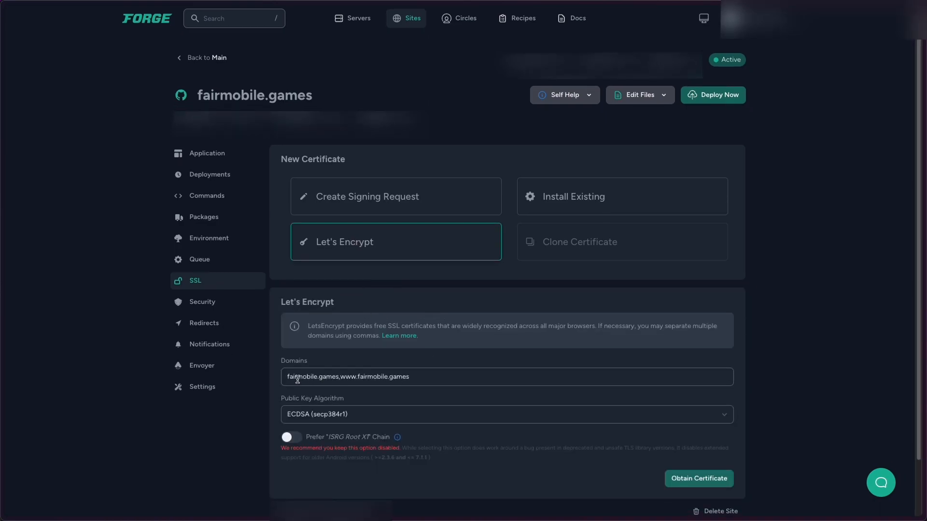
drag(288, 379, 339, 376)
click(417, 377)
click(340, 377)
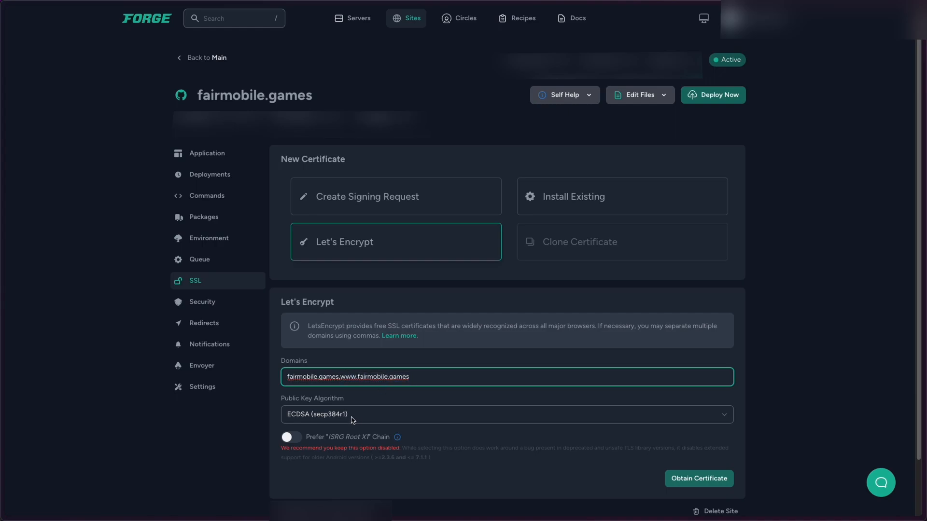
click(687, 480)
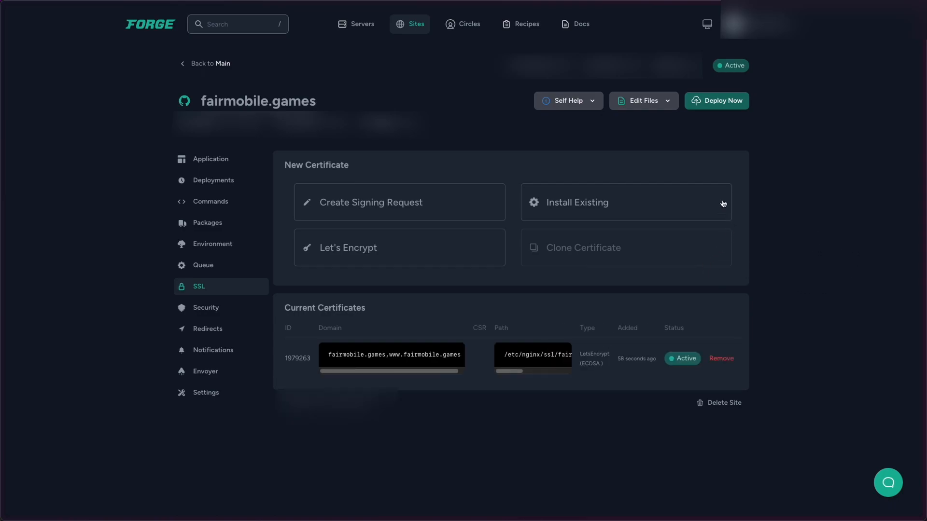
Replace the deployment script with git checkout and pull, NODE_OPTIONS max_old_space_size=4096, nvm use 18.17.0, npm install and build, and pm2 restart fairmobile.games commands
click(213, 187)
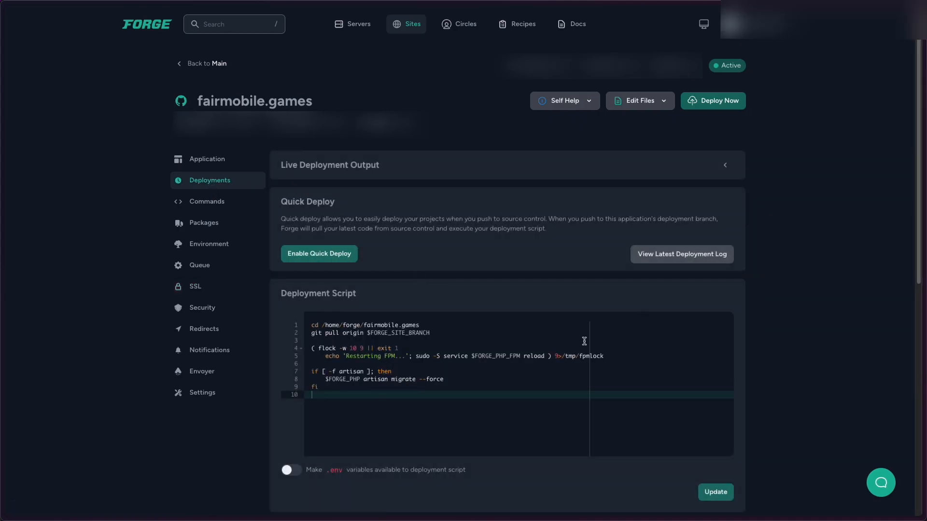
scroll(584, 341, down, 1)
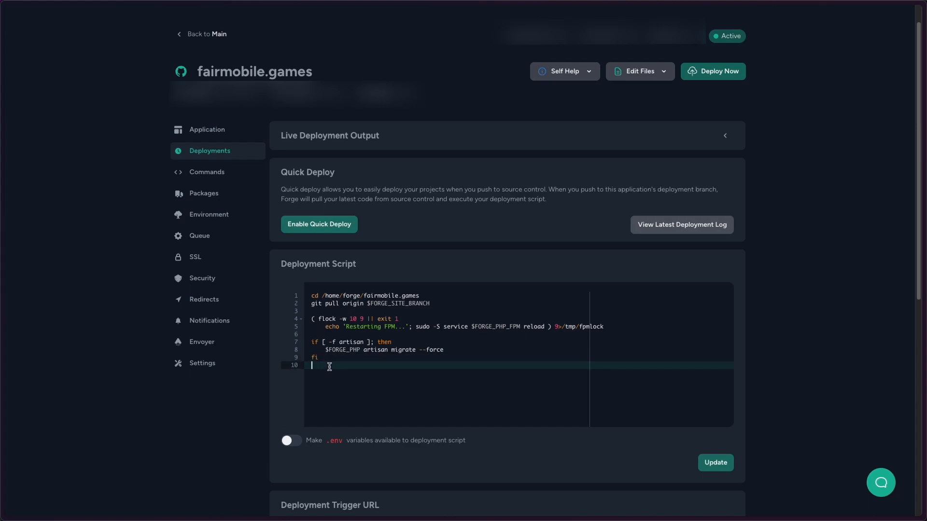
key(ctrl+a)
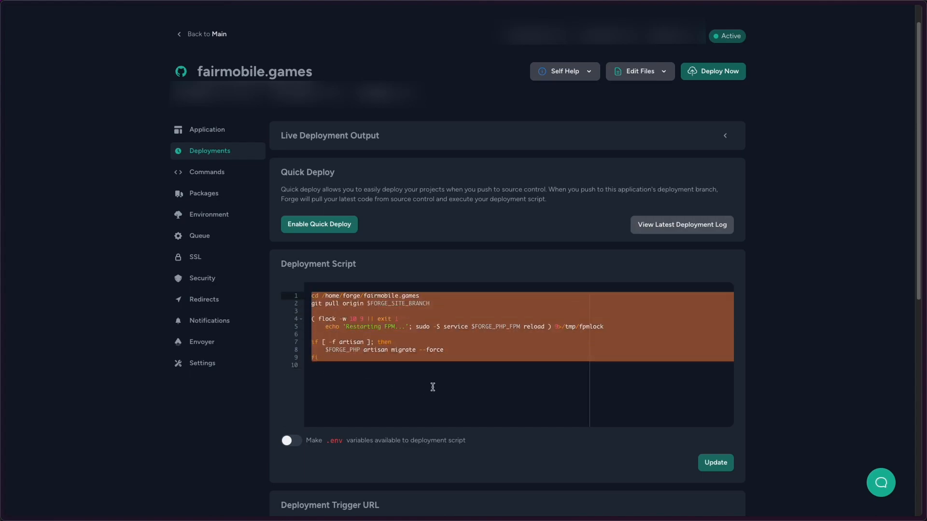
text(cd /home/forge/fairmobile.games git checkout . git pull origin $FORGE_SITE_BRANCH  export NODE_OPTIONS="--max_old_space_size=4096"  . ~/.nvm/nvm.sh nvm use 18.17.0  npm install npm run build  # pm2 start npm --name "fairmobile.games" --watch -- start pm2 restart fairmobile.games)
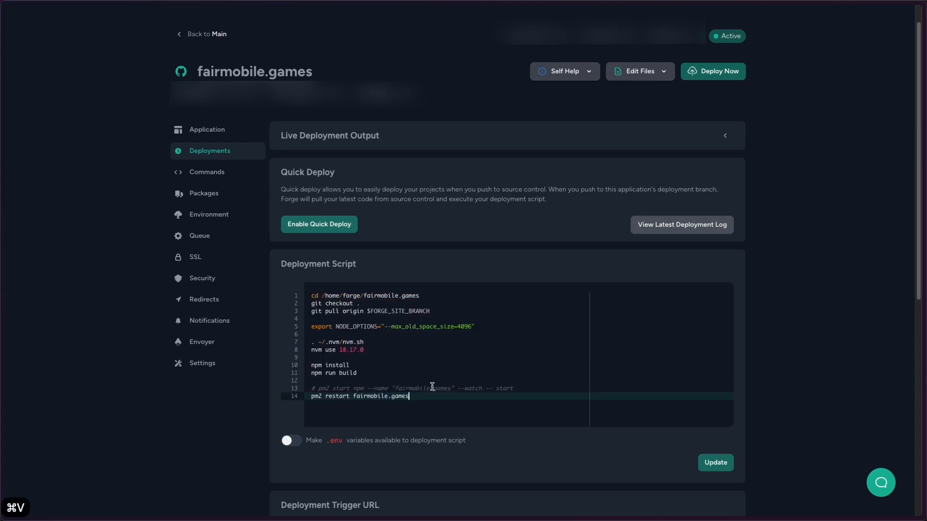
Review the deployment script's git, Node memory option, nvm version and npm install lines
click(369, 304)
click(362, 296)
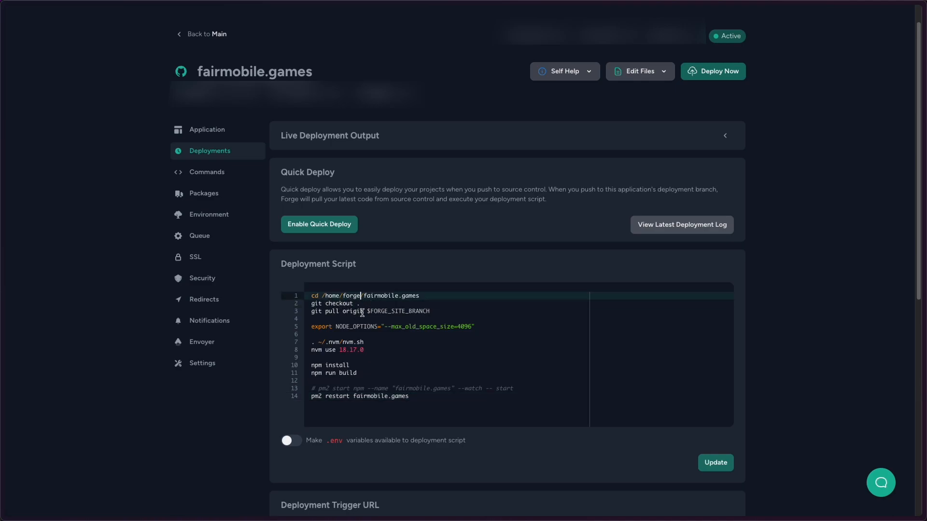
drag(339, 314, 351, 312)
click(354, 312)
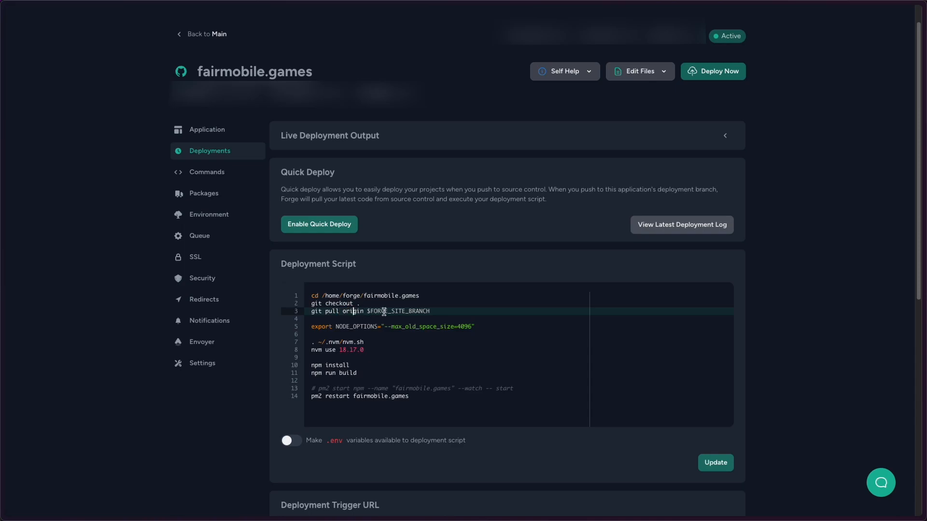
click(380, 339)
click(378, 334)
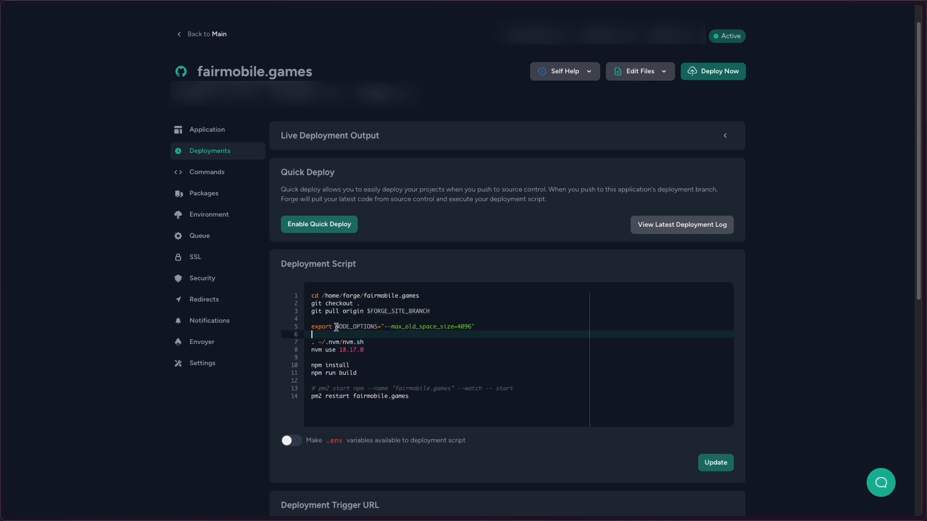
drag(337, 328, 376, 327)
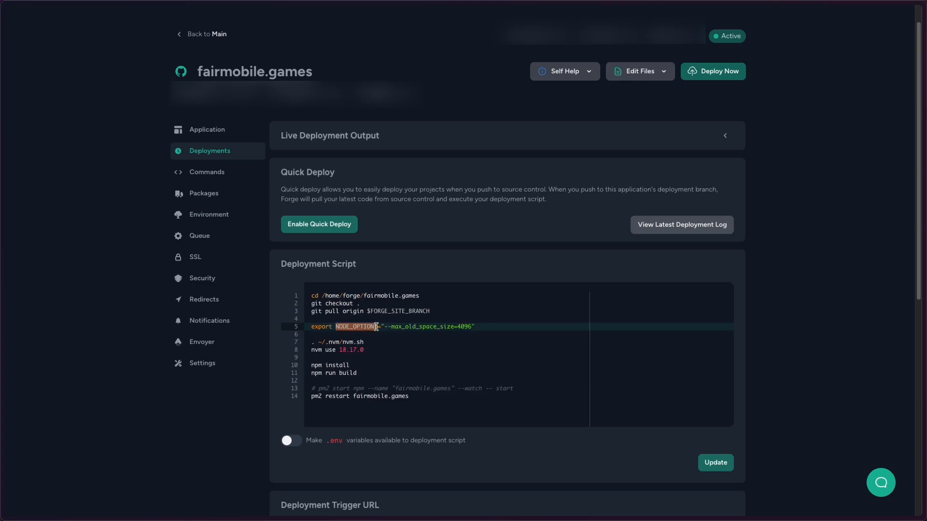
click(370, 334)
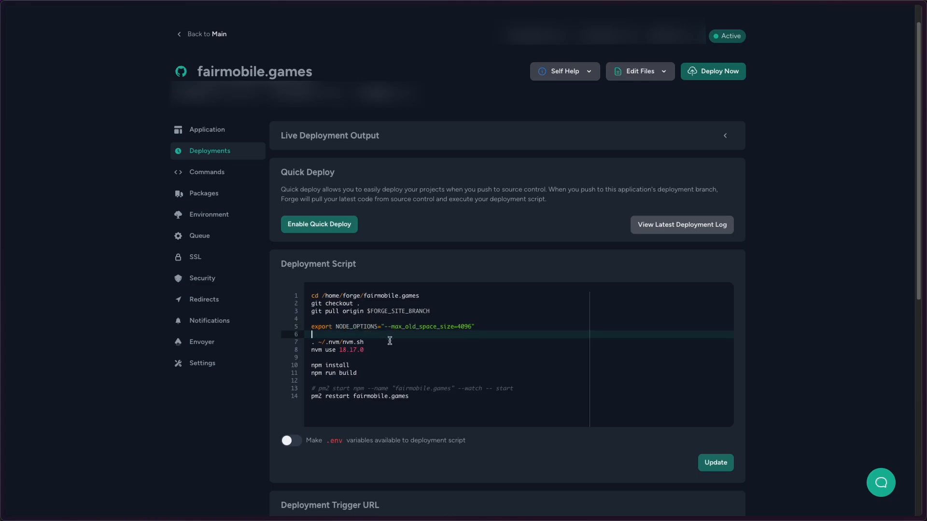
click(369, 349)
click(370, 343)
click(370, 350)
click(372, 336)
double_click(346, 327)
click(369, 327)
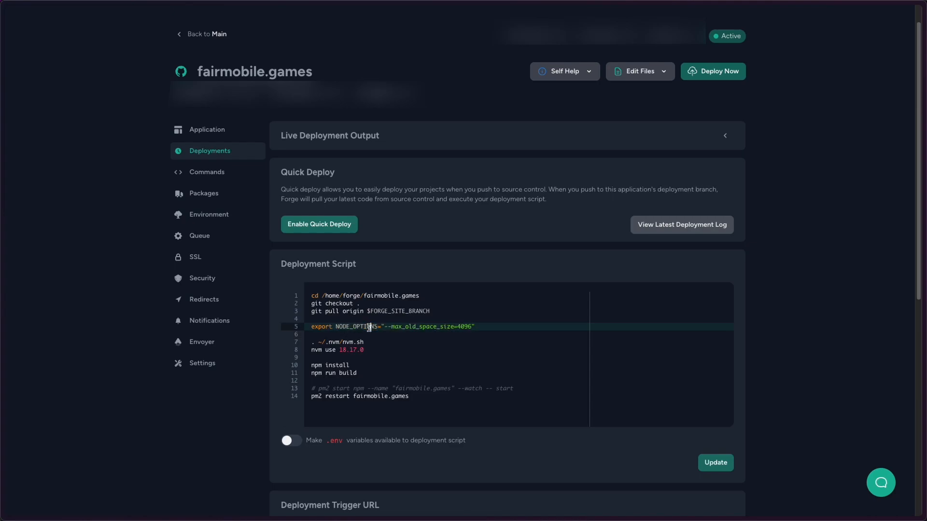
click(389, 335)
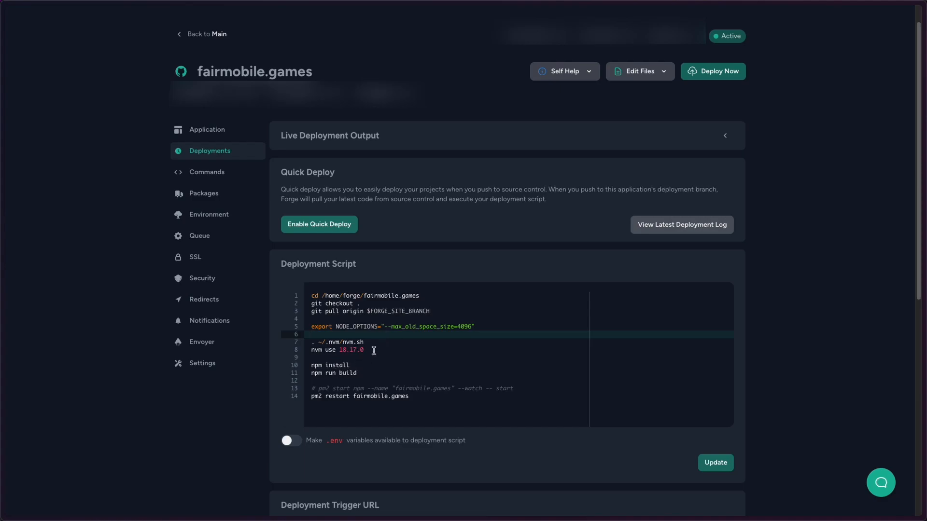
mouse_move(374, 351)
mouse_down()
mouse_move(313, 344)
mouse_move(374, 355)
mouse_up()
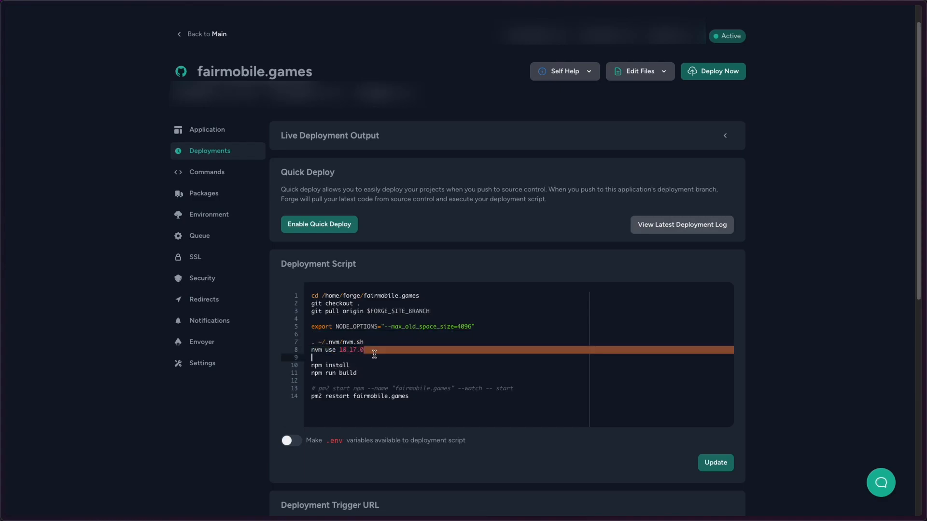
click(375, 356)
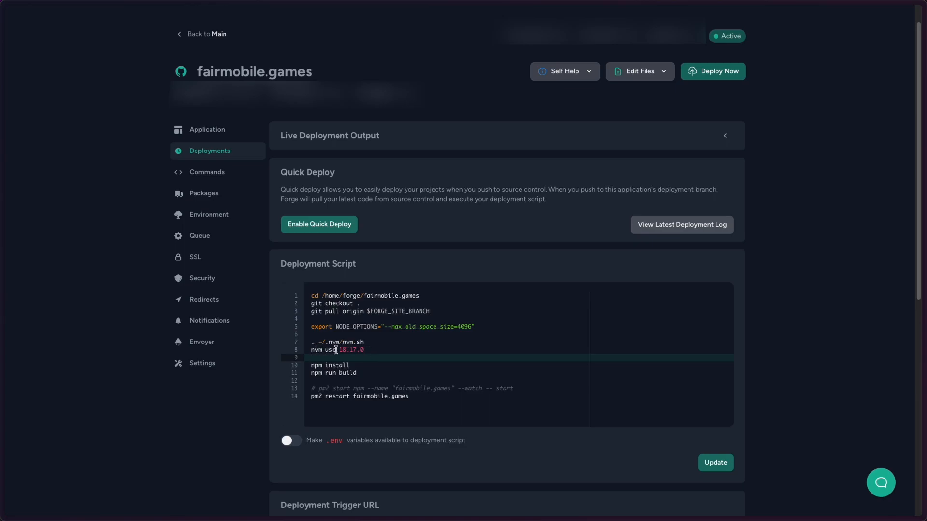
drag(339, 349, 345, 350)
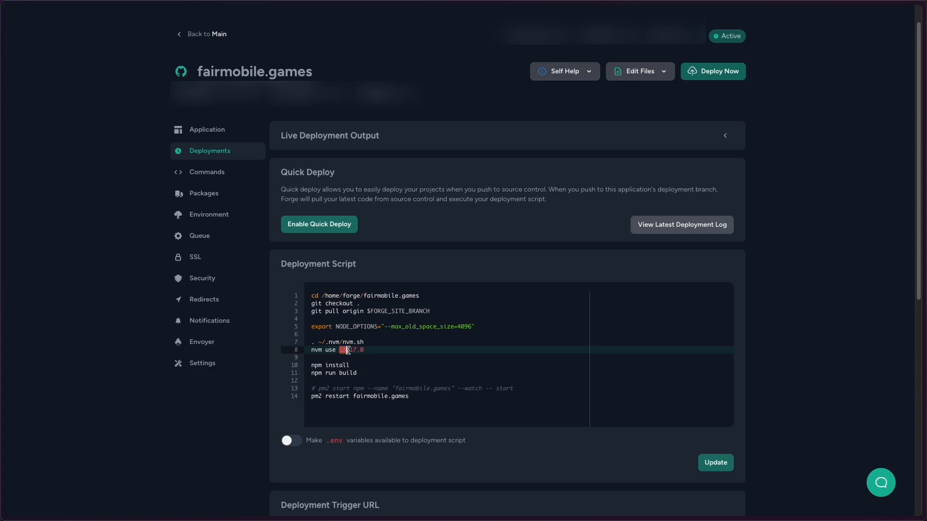
drag(350, 350, 354, 351)
click(368, 361)
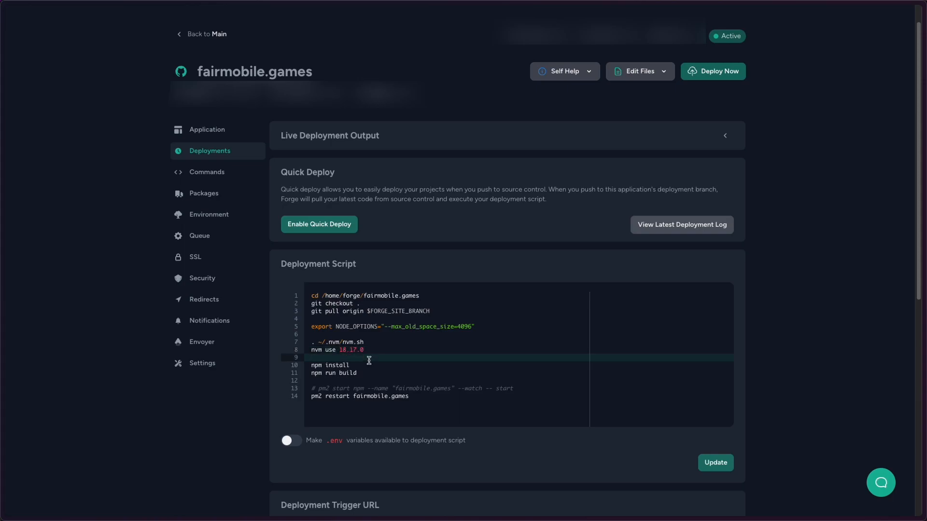
click(363, 366)
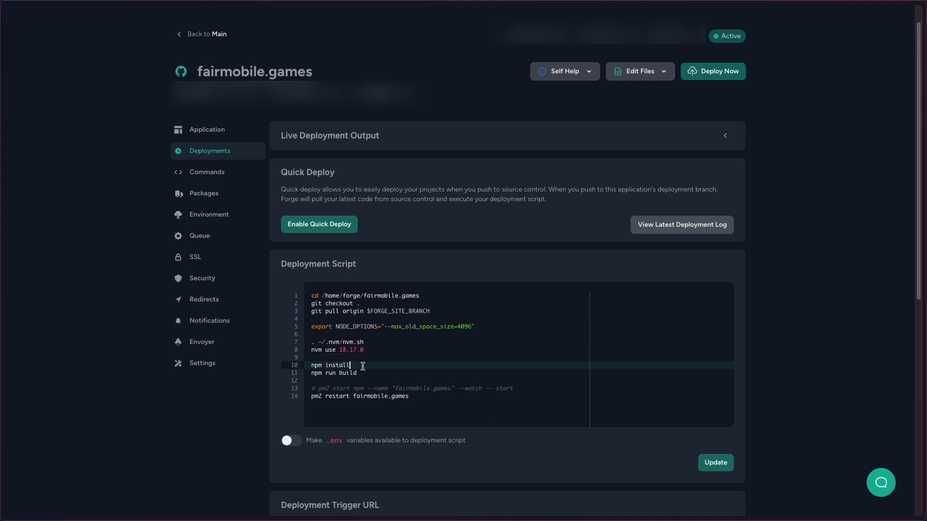
Comment out the deployment script's pm2 restart line and uncomment the pm2 start line named "fairmobile.games"
drag(326, 374, 370, 374)
click(369, 373)
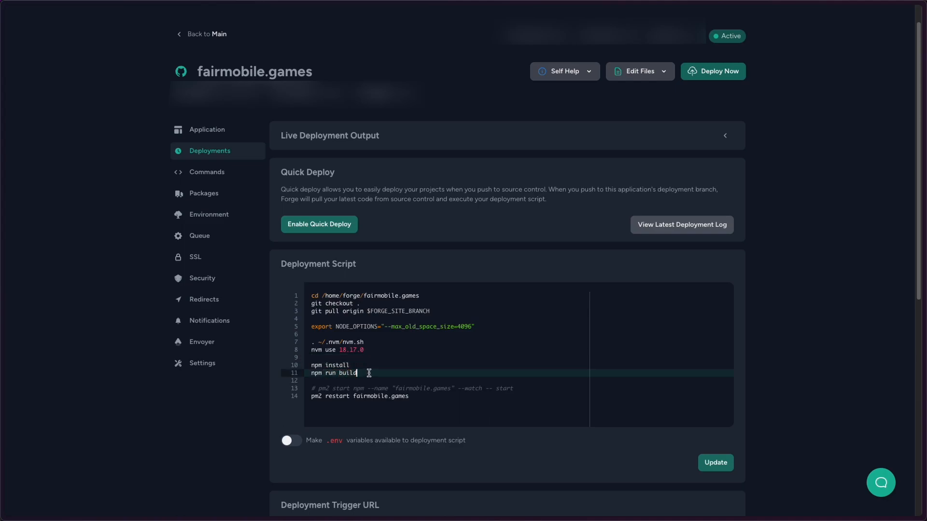
click(327, 398)
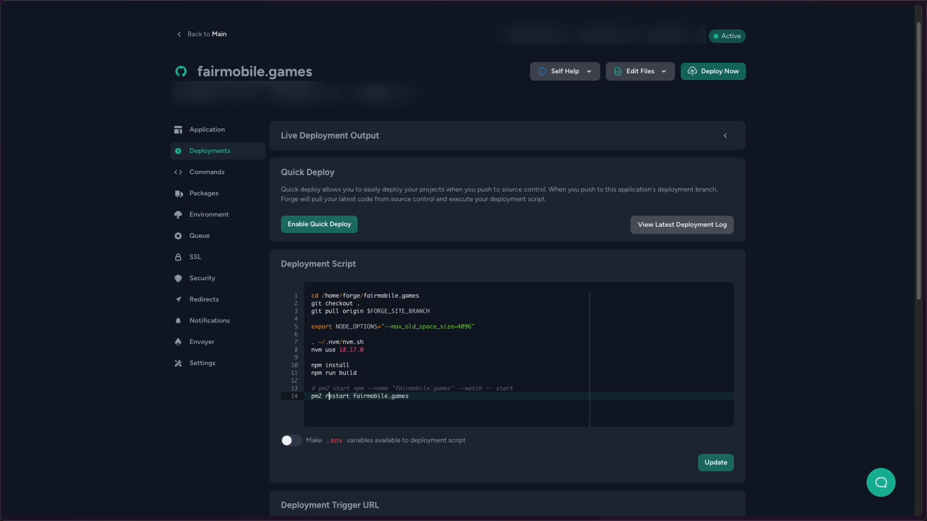
click(312, 396)
text(#)
click(422, 396)
click(318, 388)
key(Delete)
key(BackSpace)
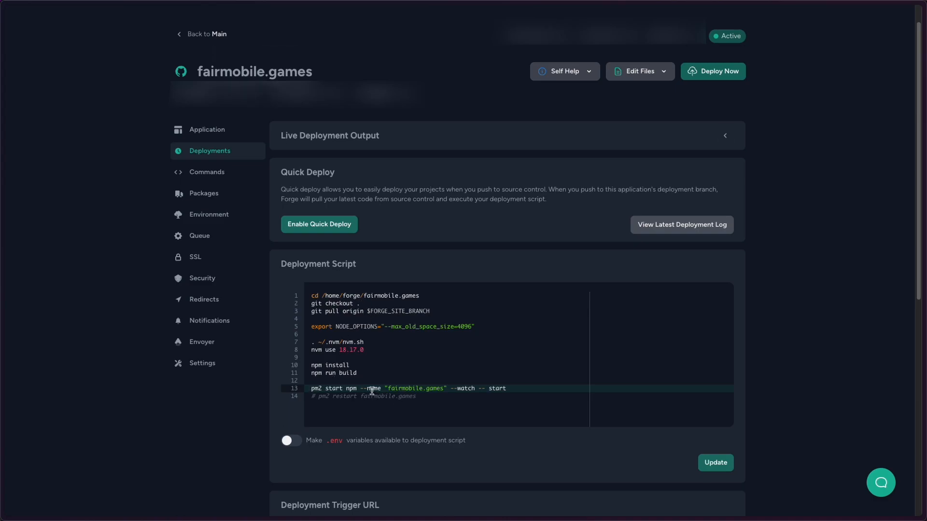
drag(388, 390, 442, 389)
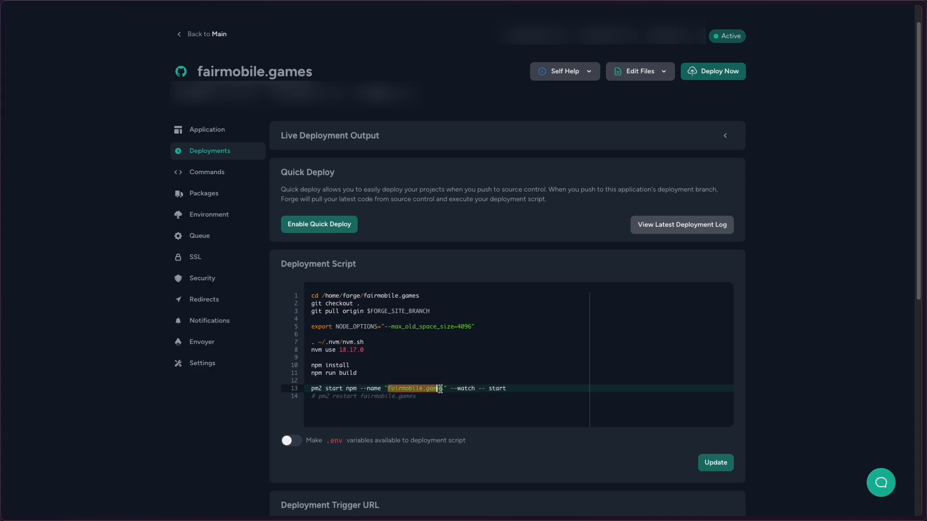
click(441, 389)
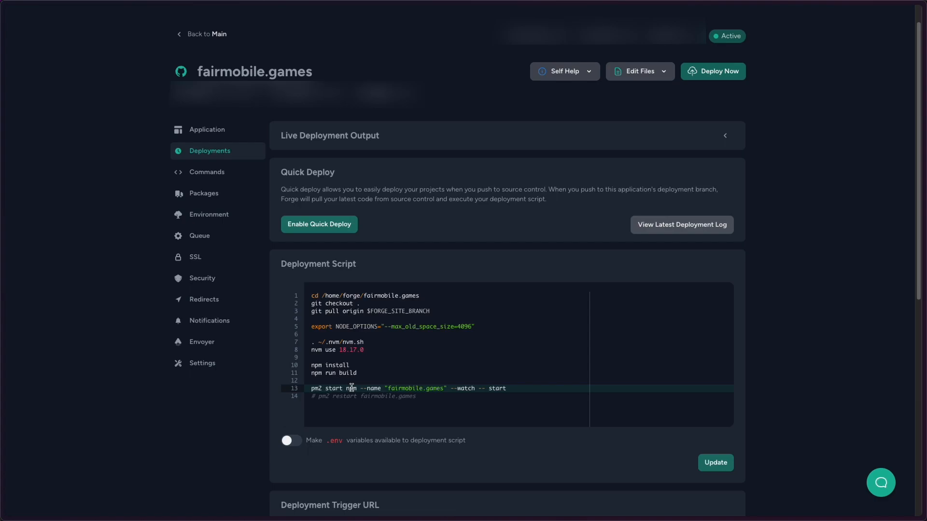
Swap the pm2 lines back, commenting out pm2 start and reactivating pm2 restart fairmobile.games
click(325, 389)
click(311, 389)
text(#)
key(Down)
key(BackSpace)
key(BackSpace)
key(Delete)
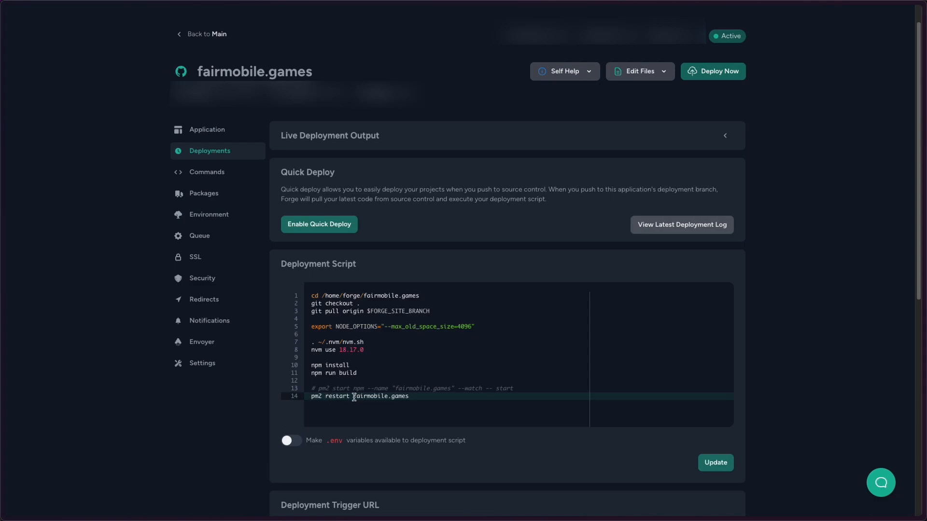
drag(353, 397, 407, 397)
click(410, 397)
Activate the pm2 start line in place of the commented-out pm2 restart line and update the deployment script
click(328, 394)
key(super+Left)
text(#)
key(Up)
key(BackSpace)
key(BackSpace)
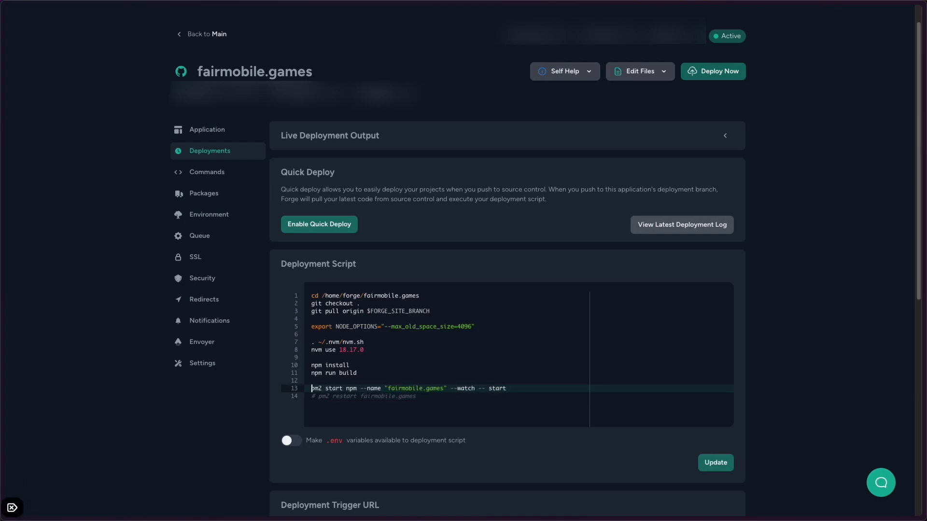
click(714, 463)
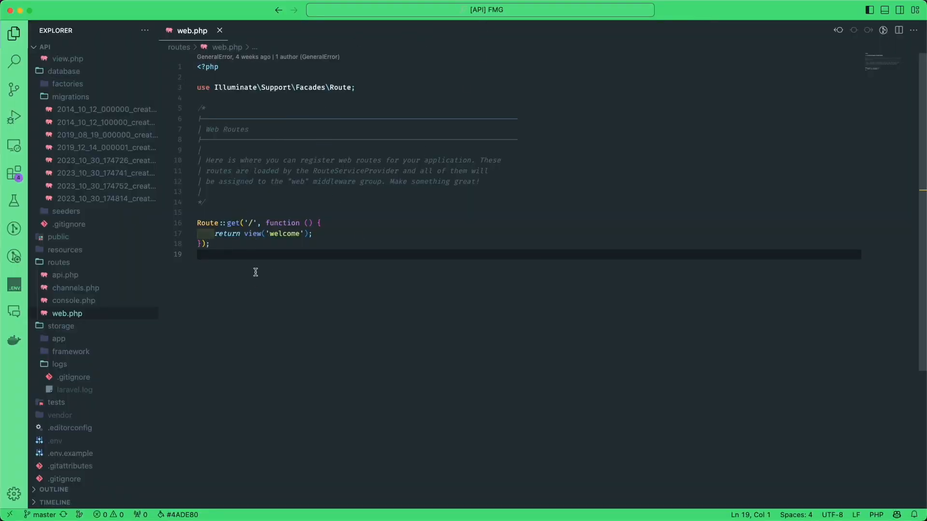
In VS Code's API project, delete the default welcome route from routes/web.php and save the file
drag(215, 258, 206, 214)
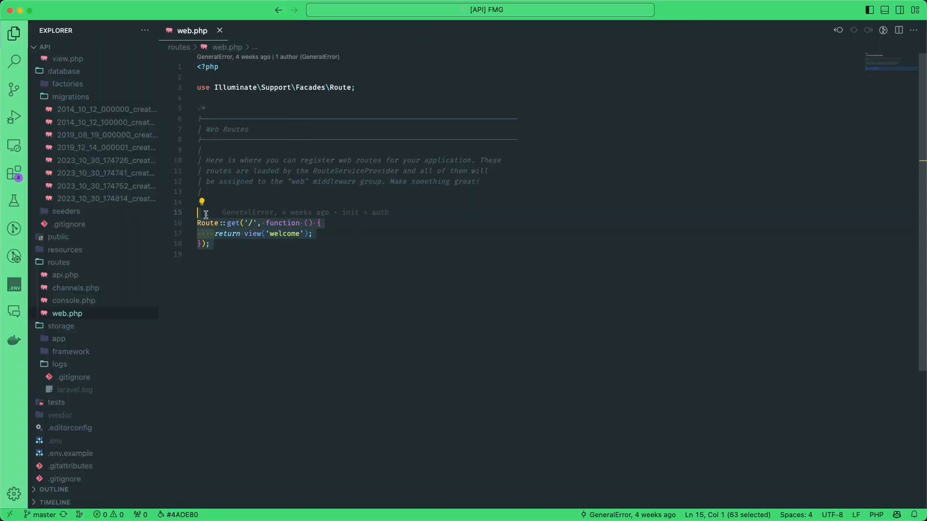
key(BackSpace)
key(BackSpace)
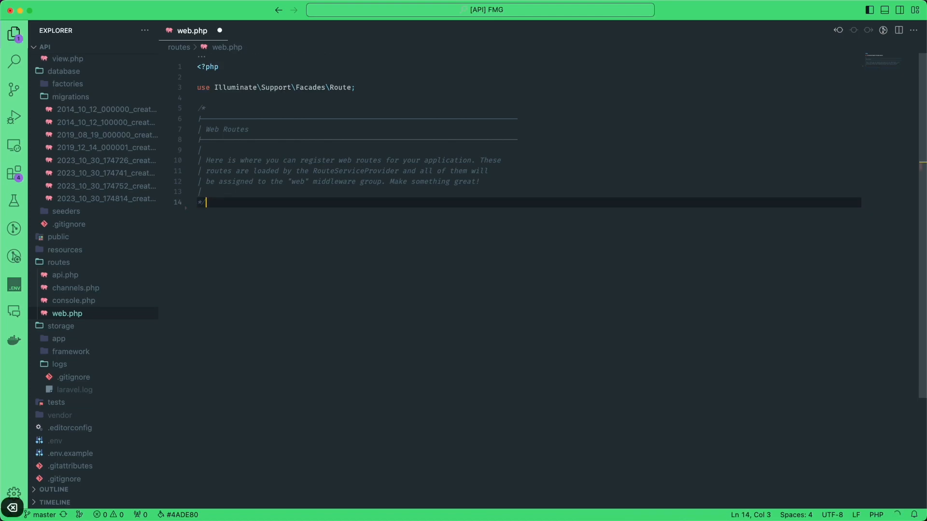
key(super+s)
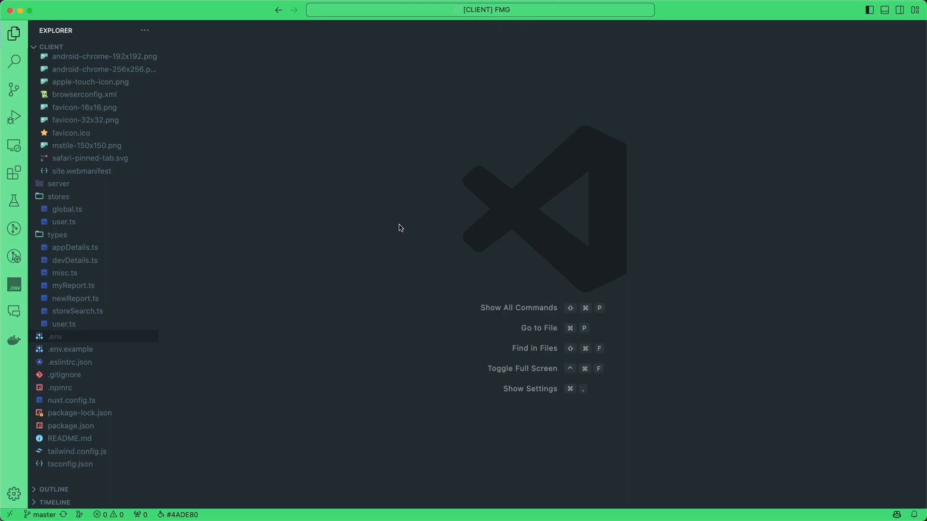
Add the script "start": "node ./.output/server/index.mjs" after the dev script in the client project's package.json, then save and close it
click(69, 427)
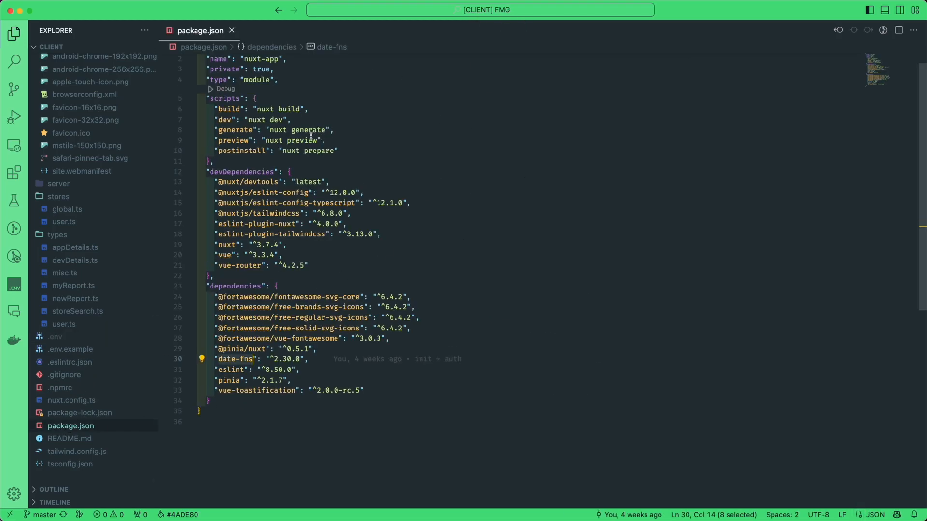
click(315, 112)
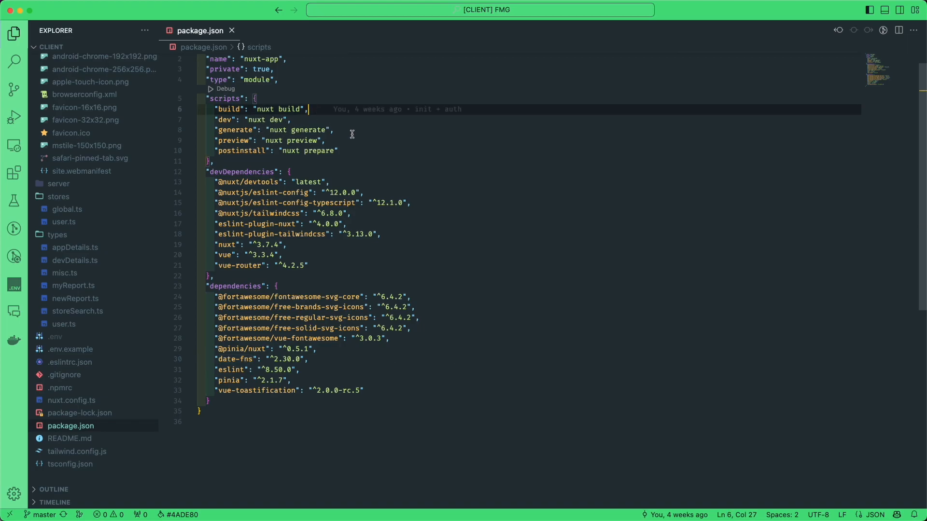
key(Down)
key(Return)
text("start": "node ./.output/server/index.mjs",)
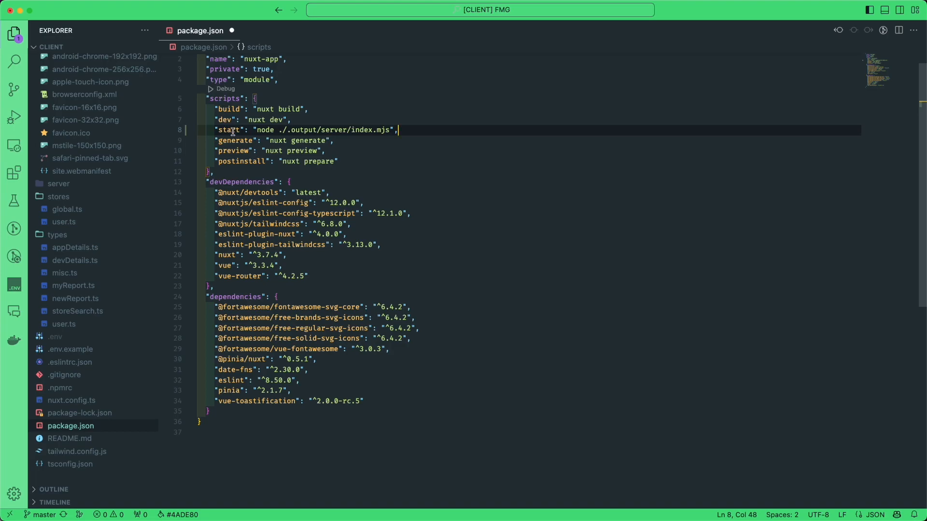
drag(388, 130, 352, 131)
click(352, 130)
click(414, 133)
key(super+s)
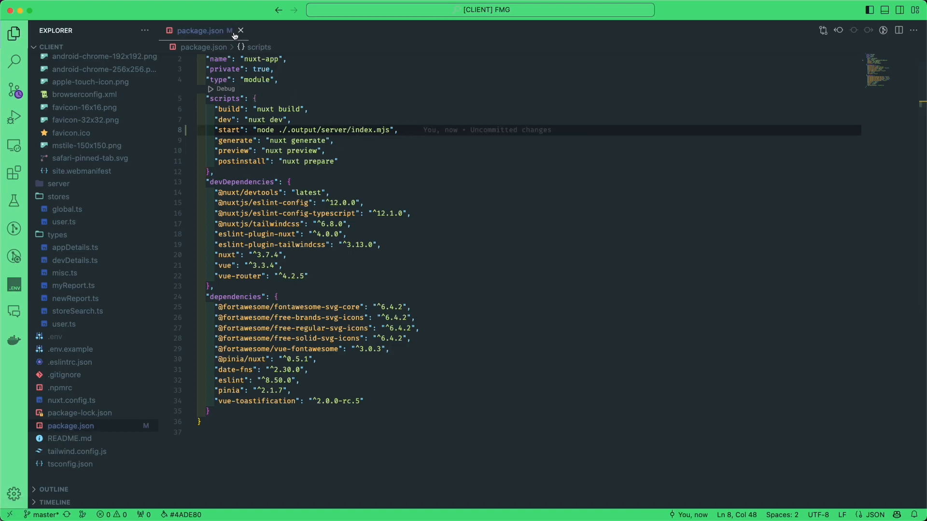
click(240, 30)
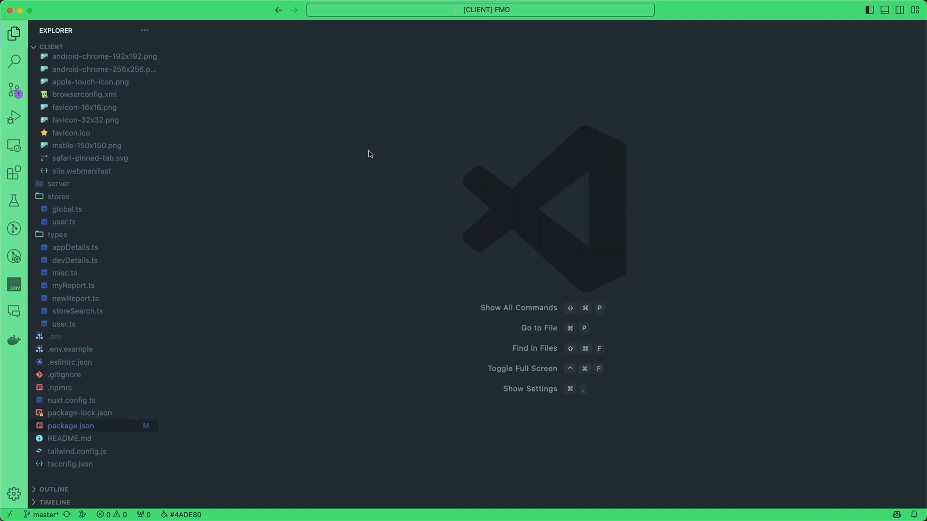
Switch to GitKraken, stage package.json in the [CLIENT] FMG repository, commit it as "changes" and push master
key(ctrl+alt)
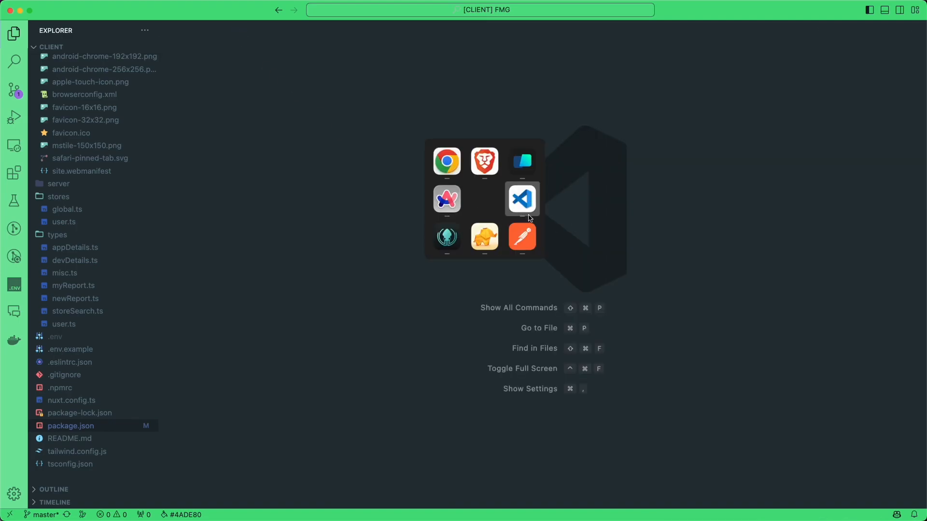
click(458, 241)
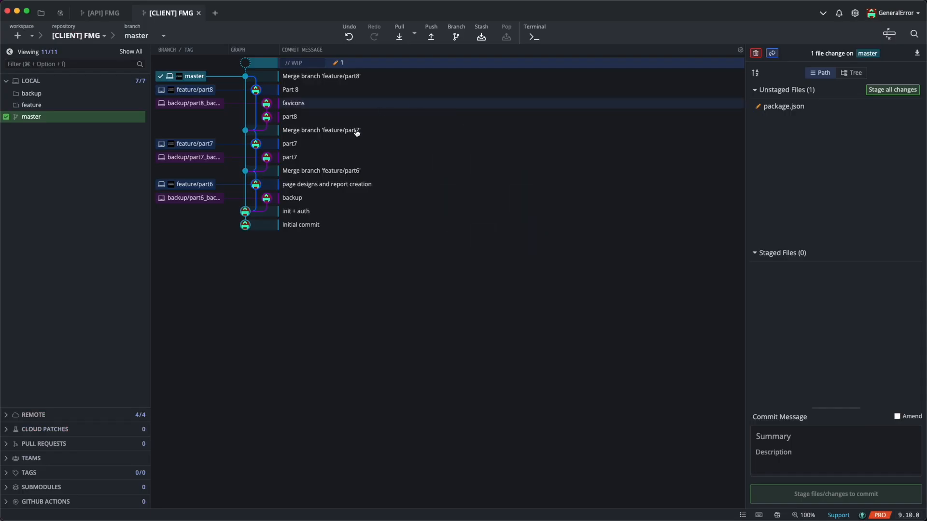
click(883, 92)
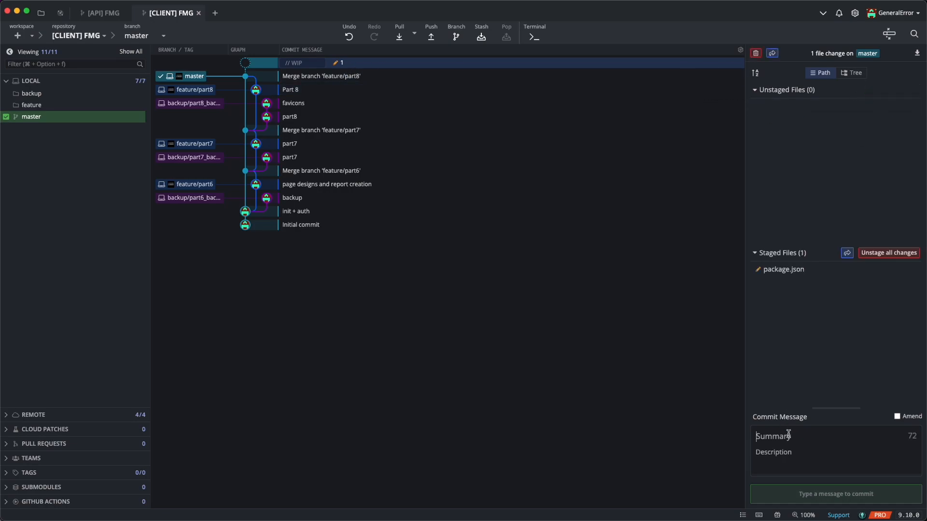
text(changes)
click(794, 492)
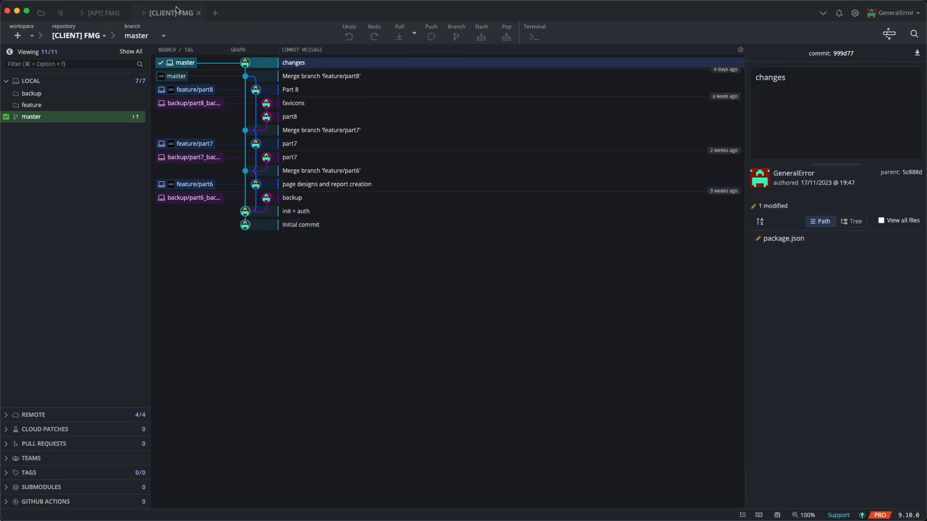
Stage routes/web.php in the [API] FMG repository, commit it as "changes" and push master
click(99, 13)
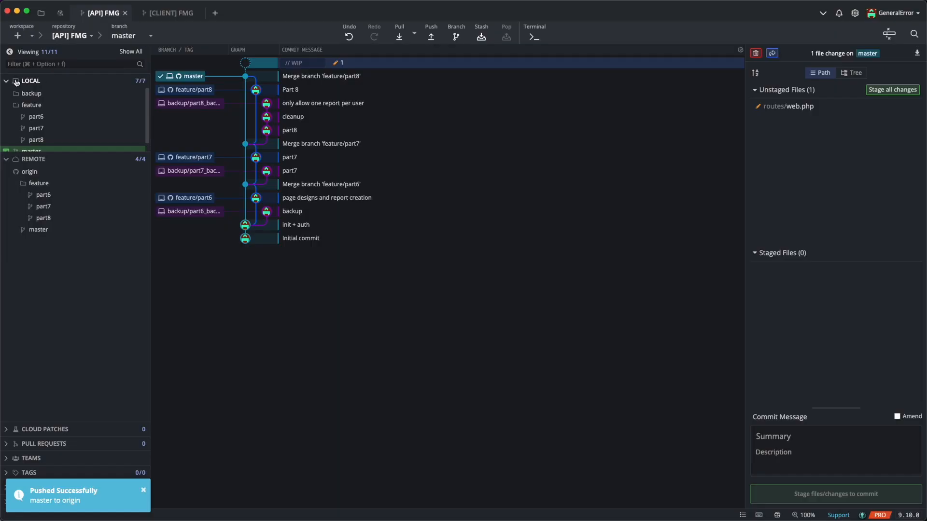
click(7, 162)
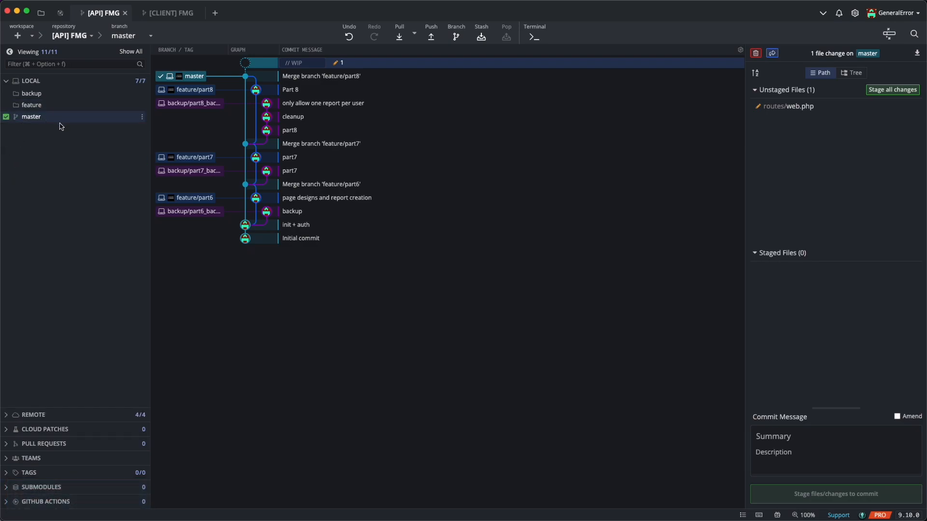
click(891, 90)
click(803, 435)
text(changes)
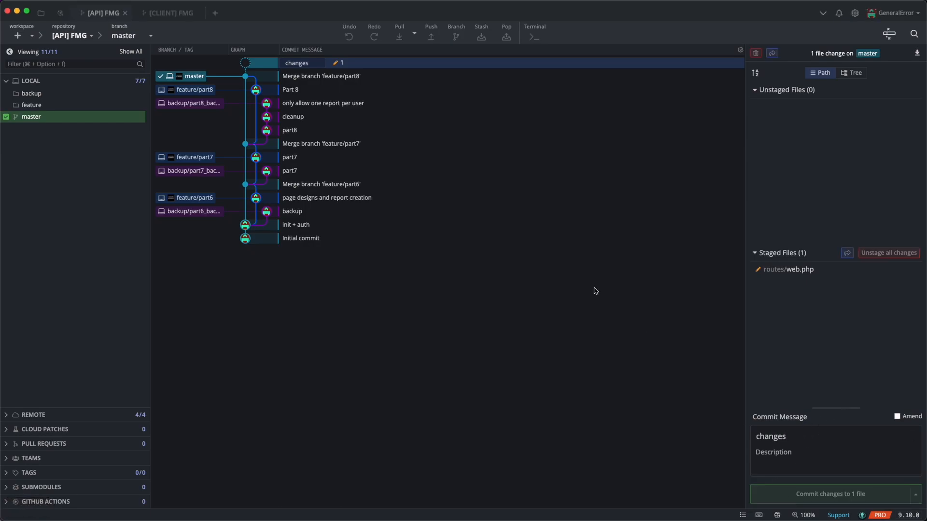
key(super+Return)
click(430, 37)
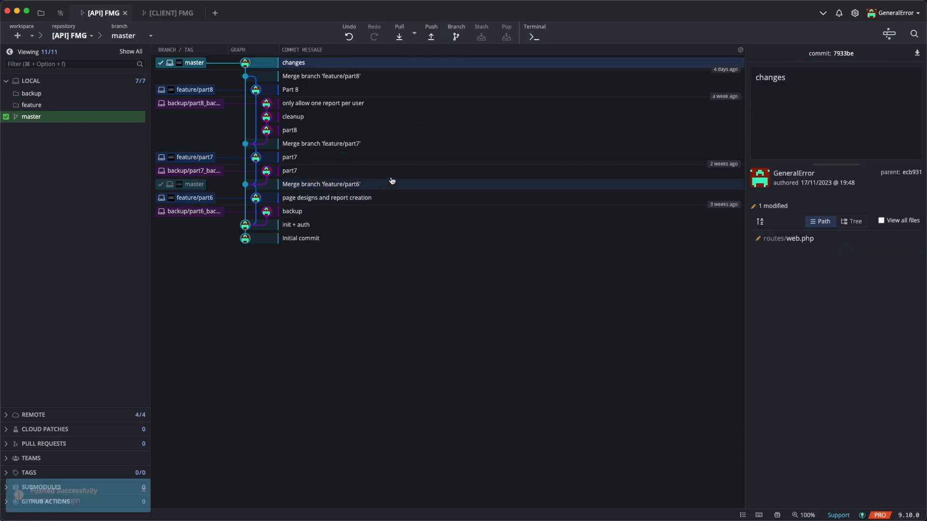
Switch to the browser and add a database named fmg to the bfd-main-db-mysql-lon1 cluster in DigitalOcean
key(ctrl+alt)
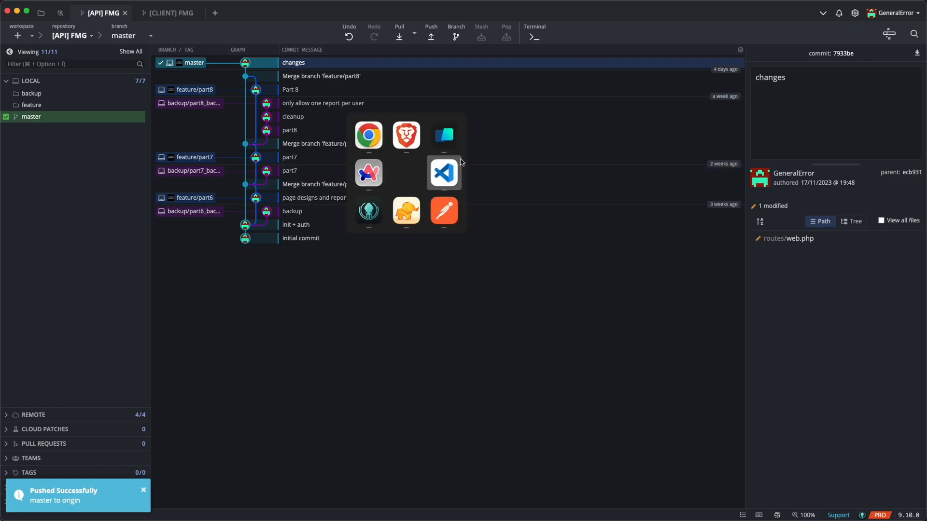
click(375, 173)
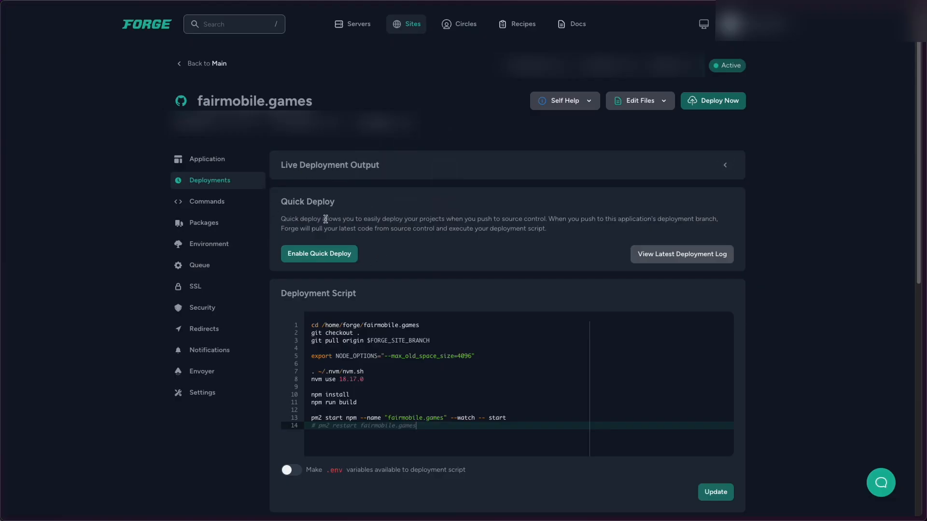
drag(339, 225, 353, 225)
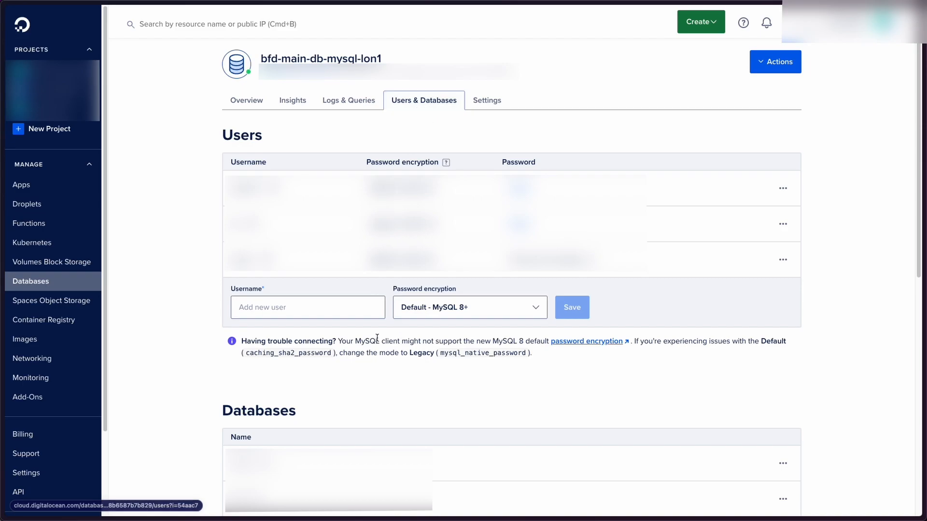
scroll(377, 338, down, 10)
click(304, 454)
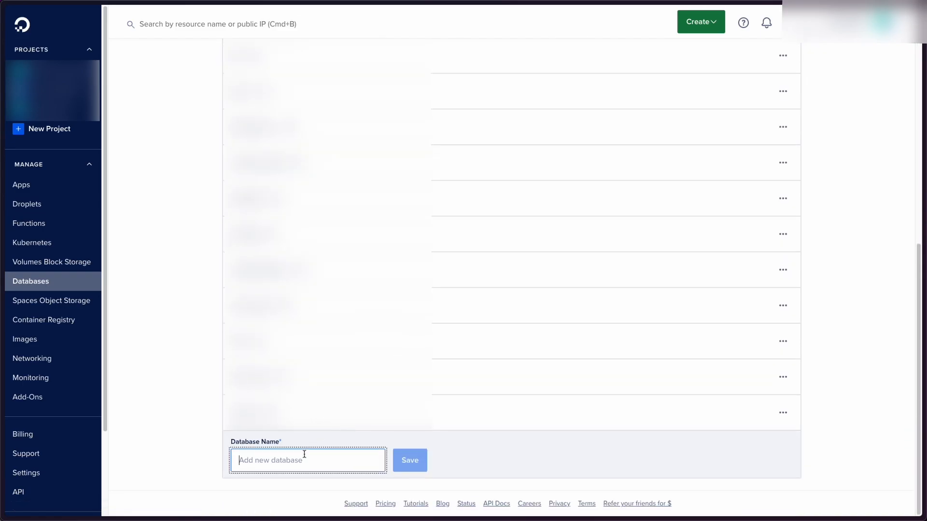
text(fmg)
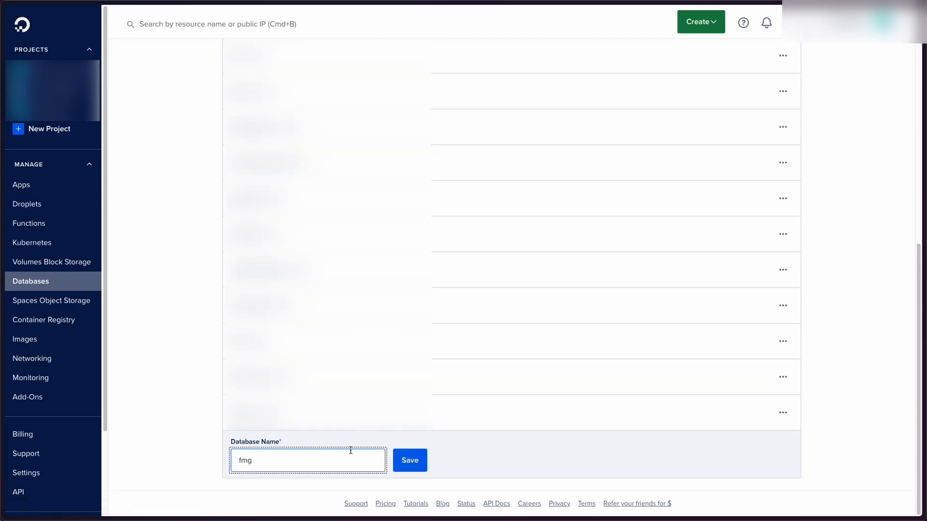
click(401, 458)
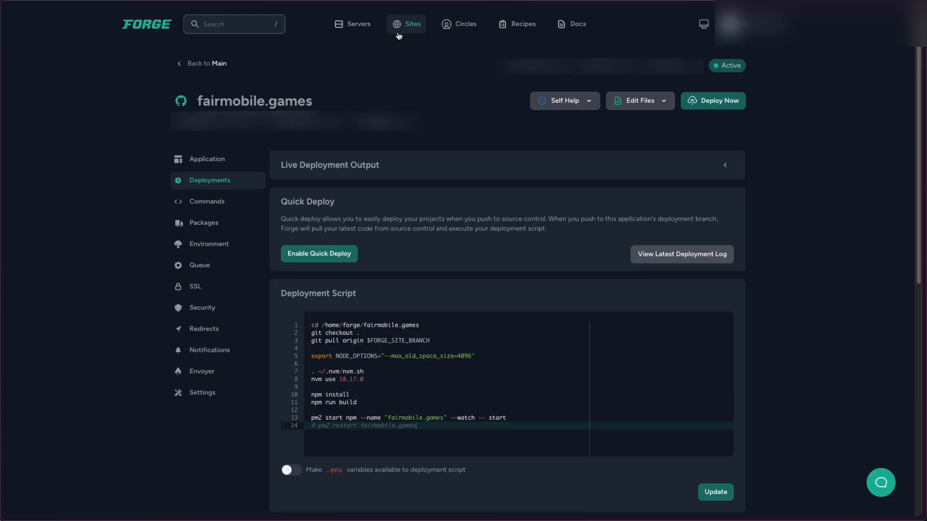
Set DB_DATABASE to fmg in the environment file of the api.fairmobile.games site and save it
click(418, 34)
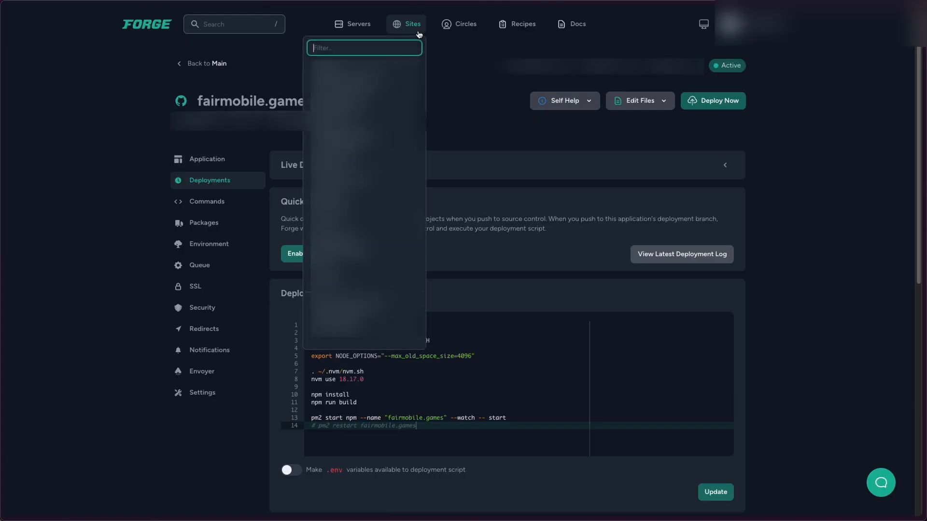
text(fai)
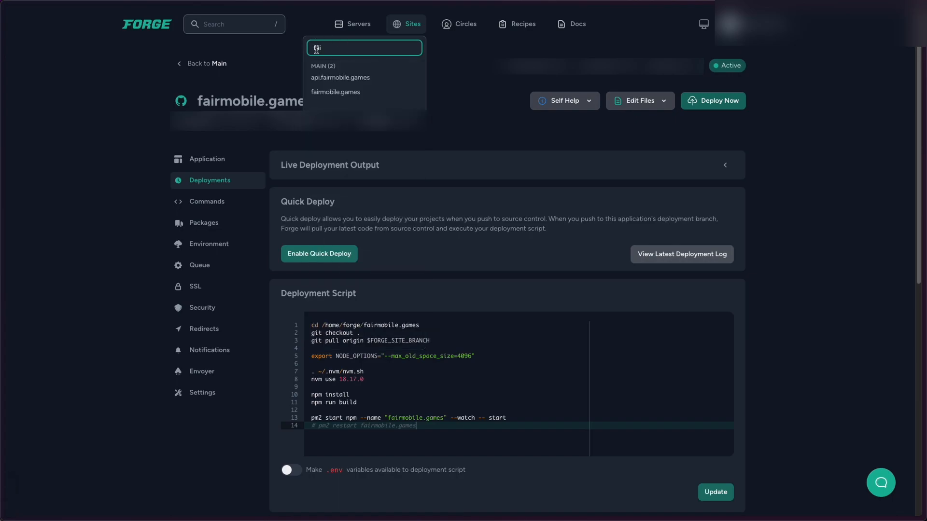
click(324, 79)
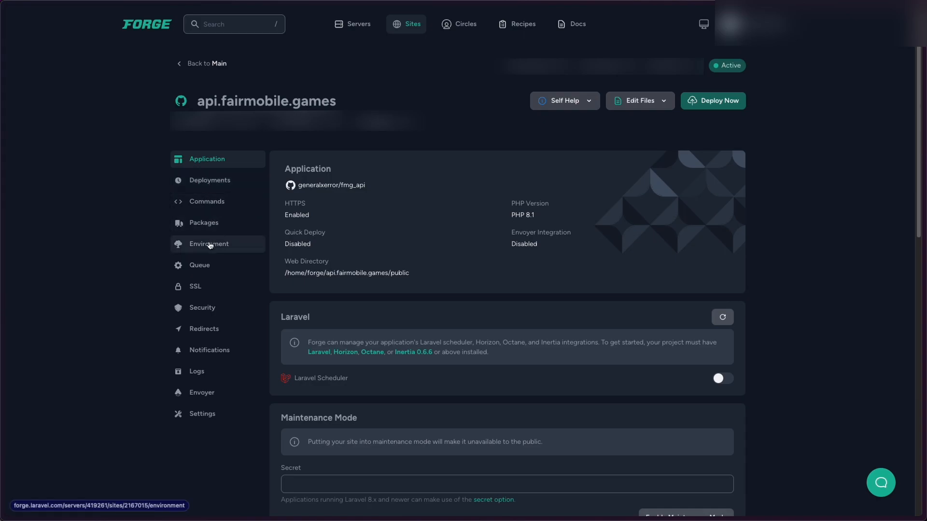
click(210, 245)
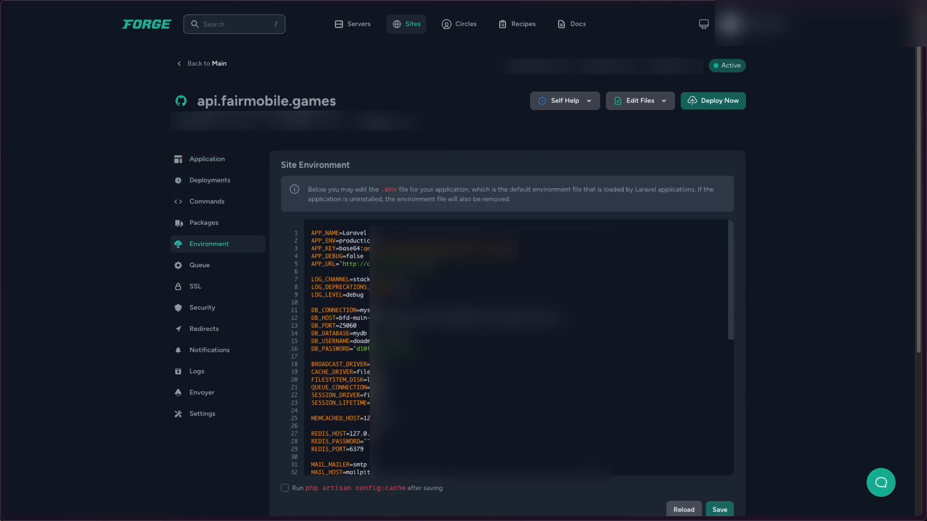
click(357, 337)
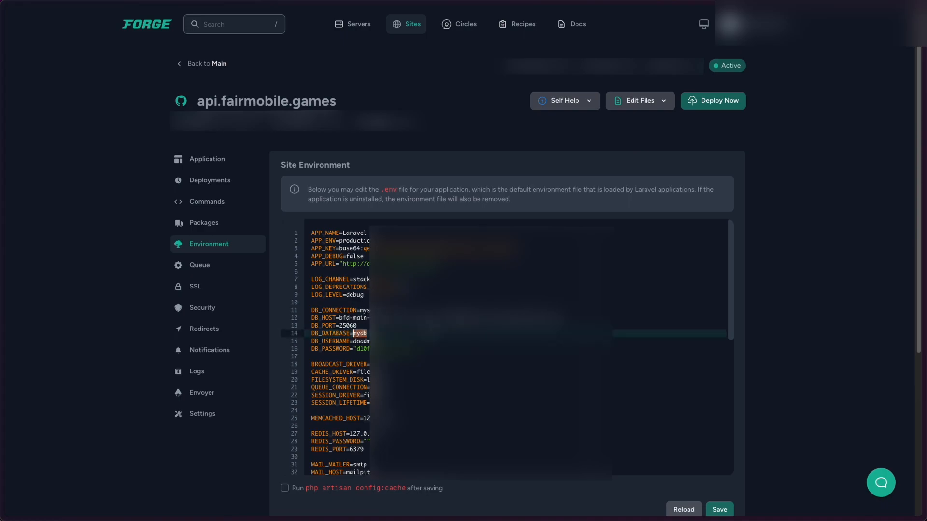
text(fmg)
click(716, 509)
Deploy the api.fairmobile.games site and review its live deployment output
click(209, 181)
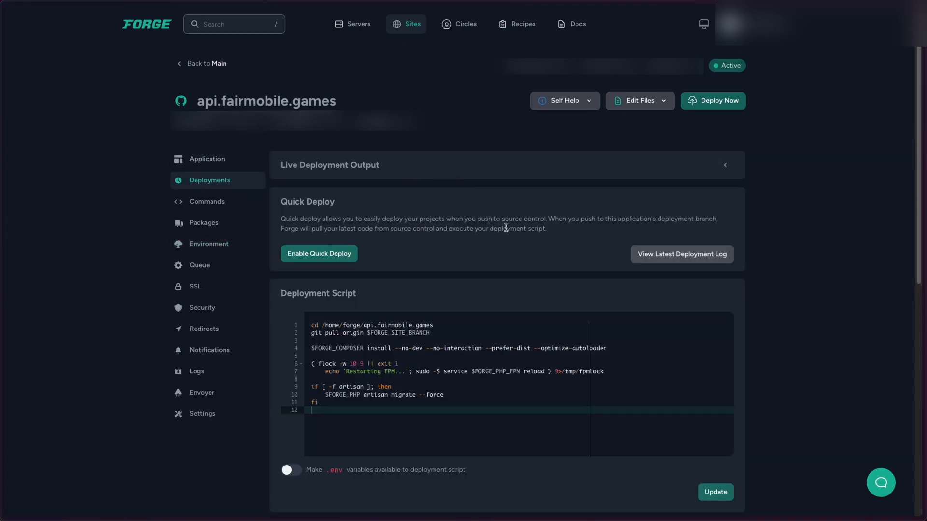
click(713, 102)
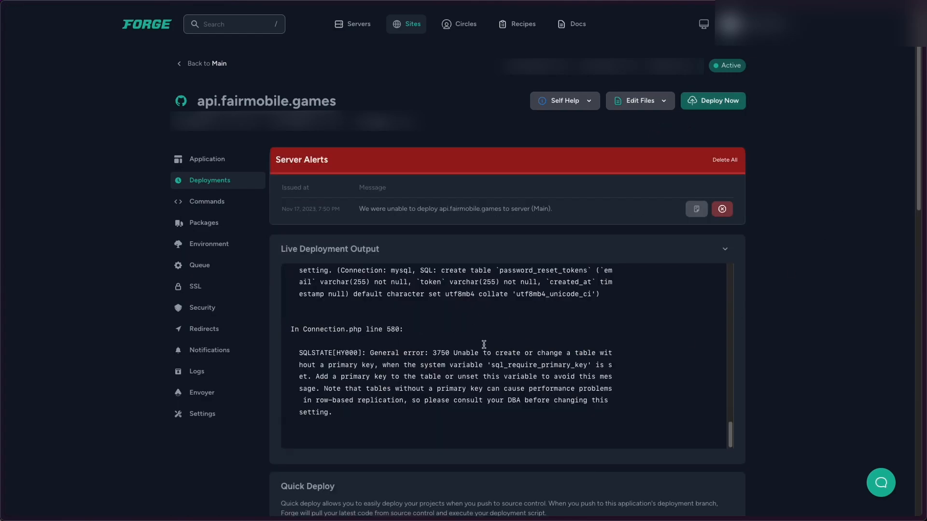
scroll(483, 344, up, 5)
scroll(485, 347, up, 4)
scroll(464, 370, down, 5)
scroll(465, 360, down, 1)
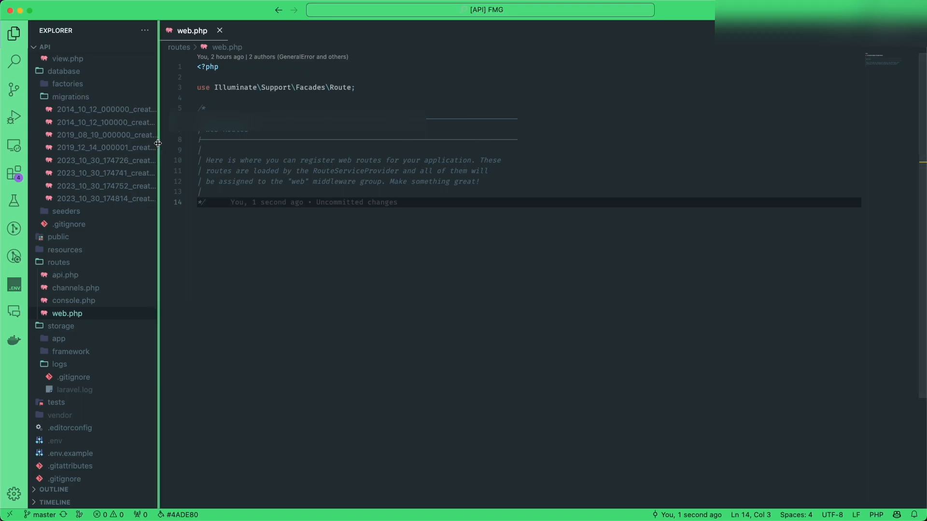
In VS Code, add DB::statement('SET SESSION sql_require_primary_key=0'); at the start of up() in the 2014_10_12_100000_create_password_reset_tokens_table.php migration
drag(159, 143, 219, 139)
click(134, 111)
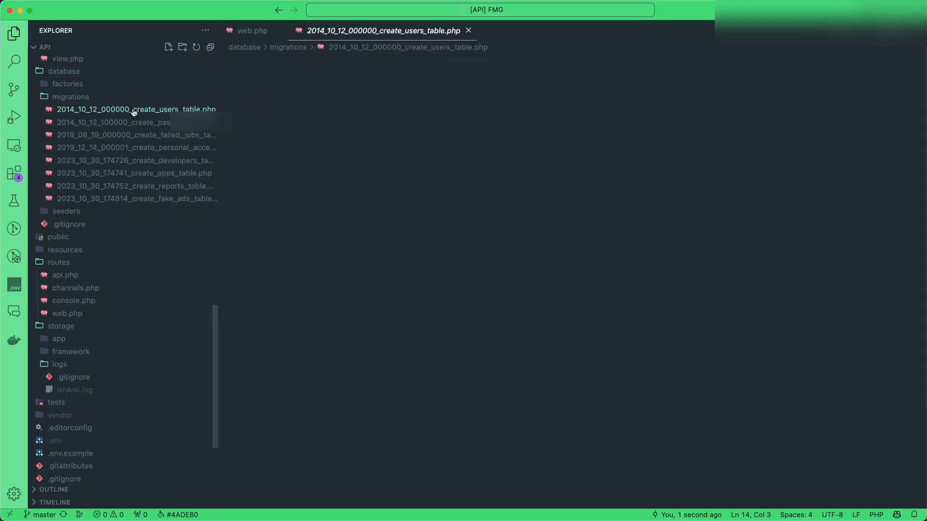
click(140, 123)
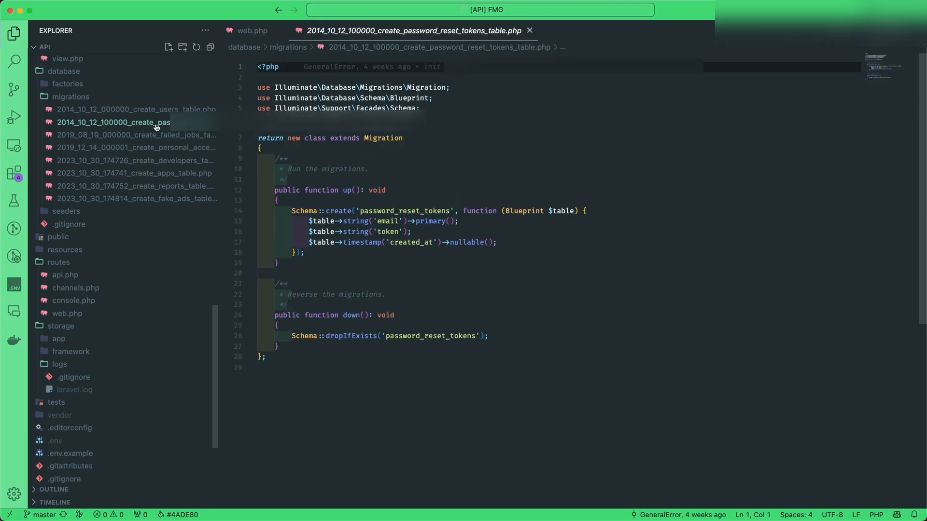
click(293, 201)
key(Return)
key(Return)
key(Up)
key(Tab)
text(DB::statement('SET SESSION sql_require_primary_key=0');)
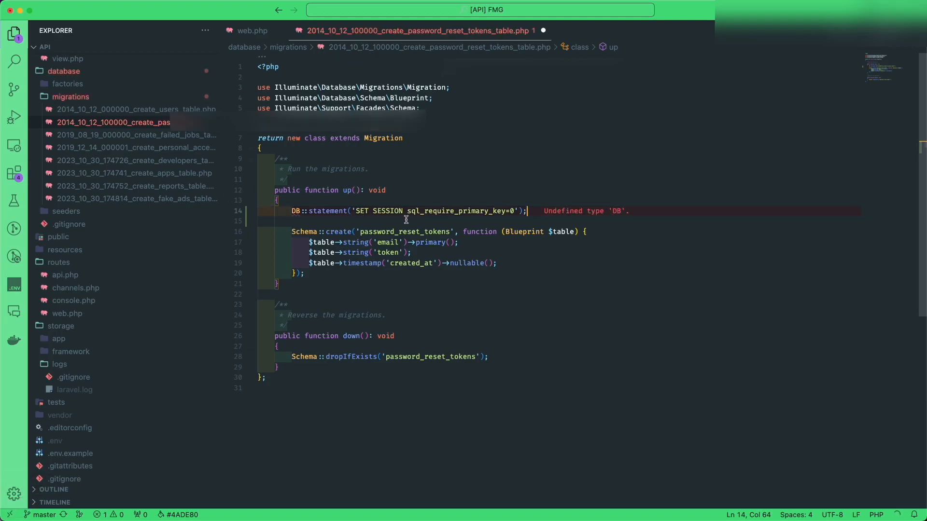
Import the Illuminate\Support\Facades\DB class into the password reset tokens migration and save the file
double_click(435, 211)
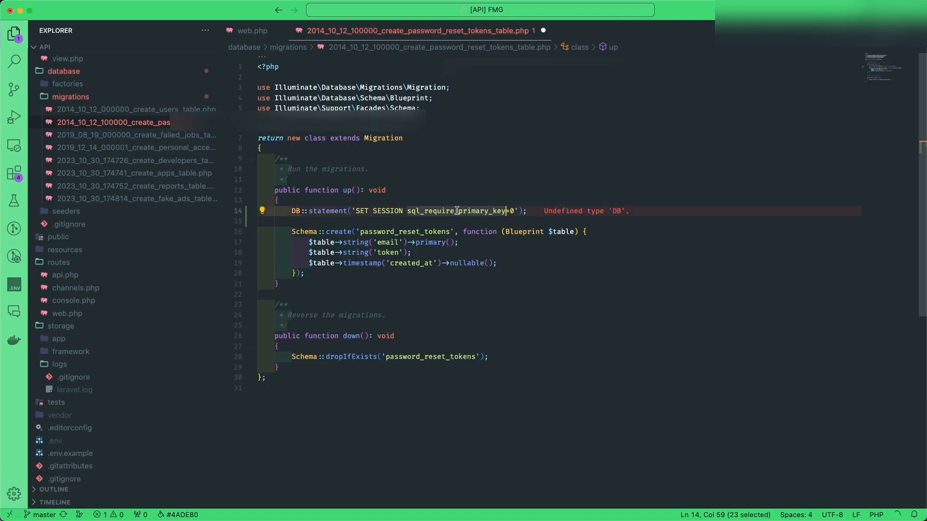
click(457, 211)
right_click(294, 213)
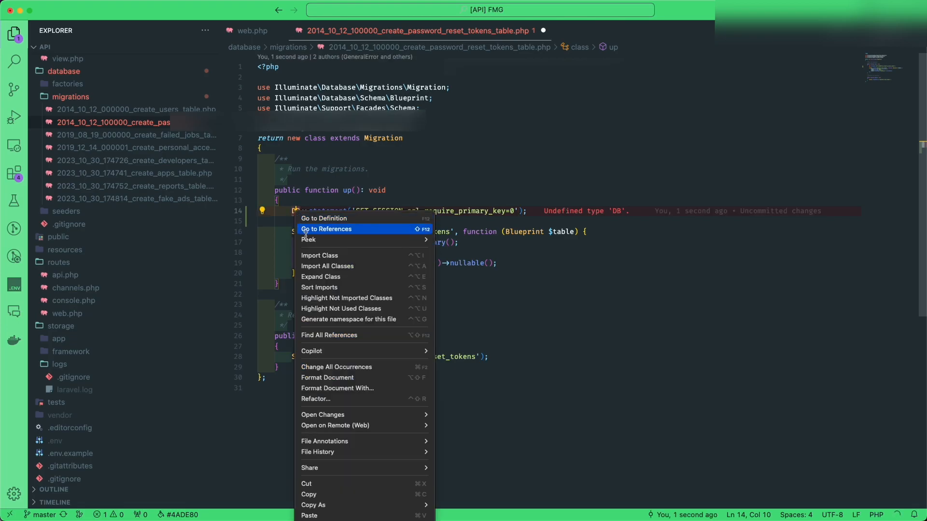
click(315, 254)
click(359, 220)
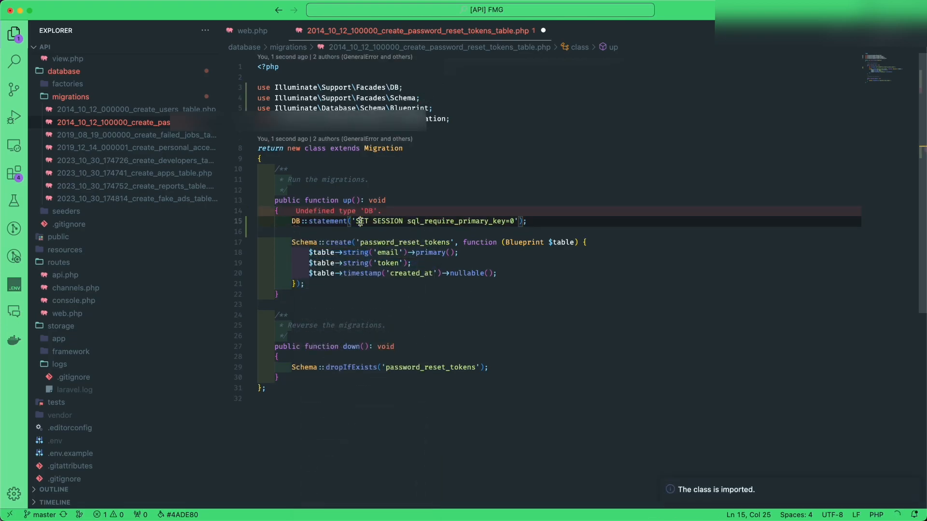
key(super+s)
click(388, 233)
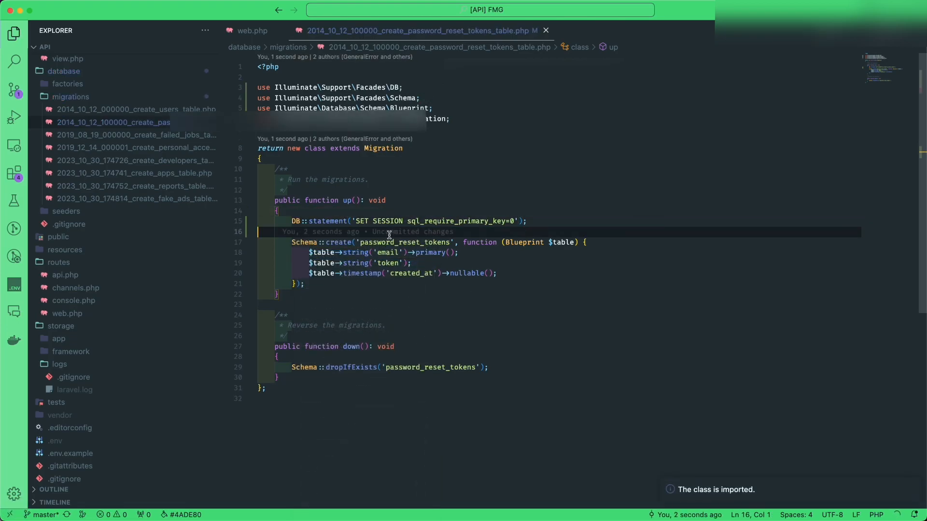
Switch to GitKraken and stage the password reset tokens migration change in the [API] FMG repository
key(ctrl+alt)
click(365, 263)
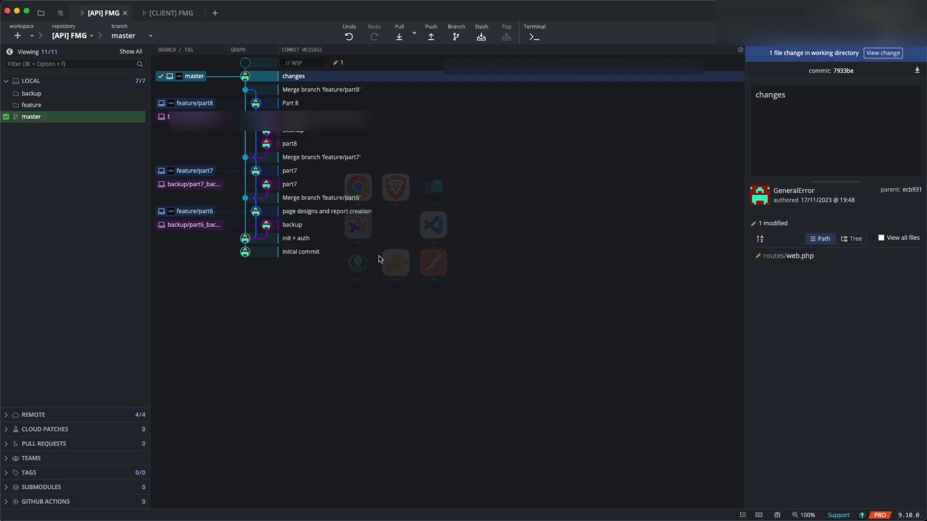
click(386, 64)
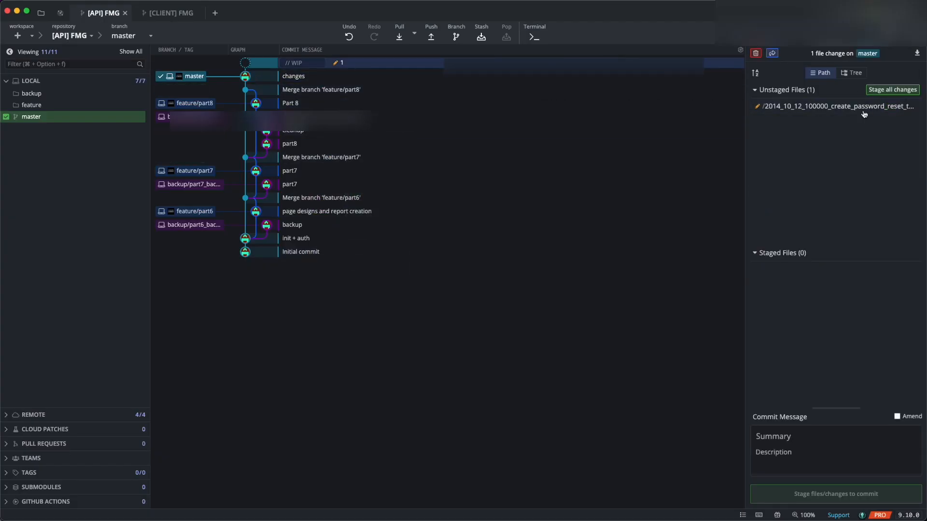
click(892, 90)
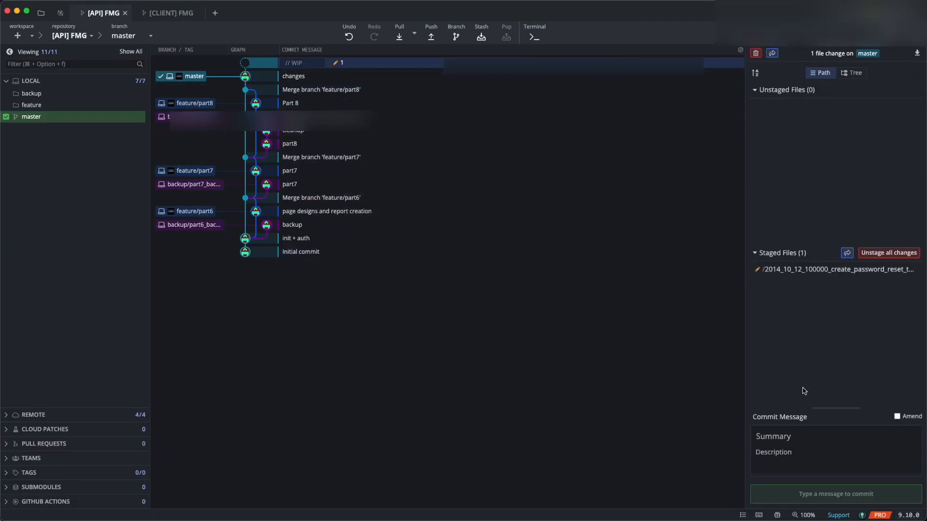
Commit the staged migration with the message "no primary key issue fix" and push master
click(800, 436)
text(np pt)
key(BackSpace)
key(BackSpace)
key(BackSpace)
key(BackSpace)
text(o primary key issue fix)
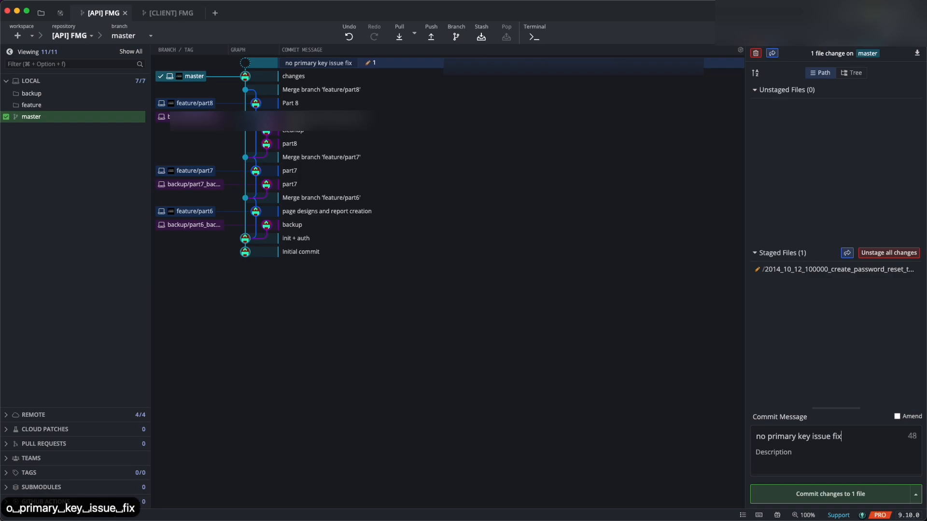
click(801, 493)
click(437, 41)
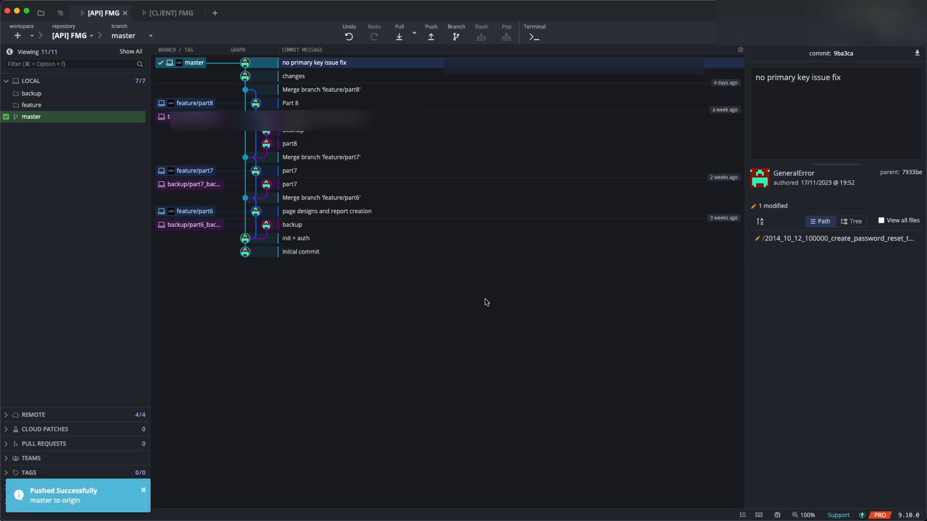
Switch to the browser, dismiss the failed deployment alert and deploy the api.fairmobile.games site again
key(super+Tab)
key(super+Tab)
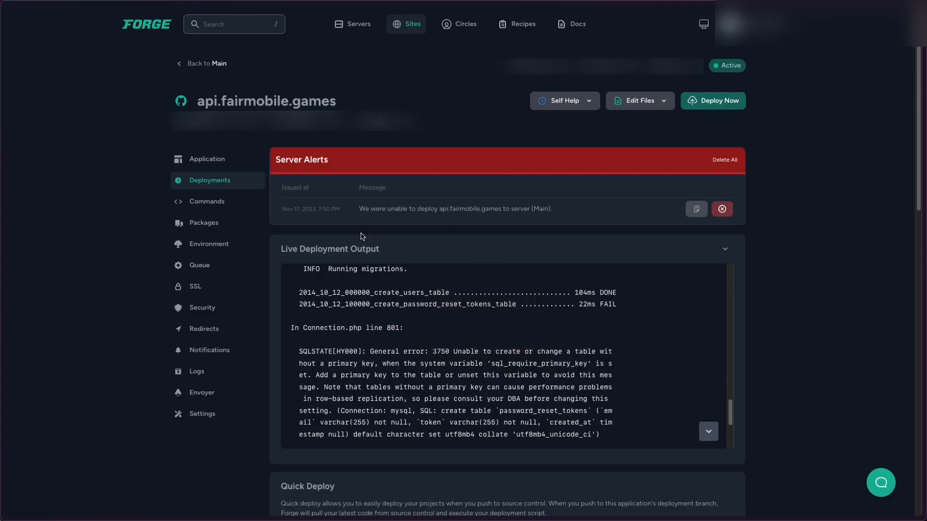
click(722, 209)
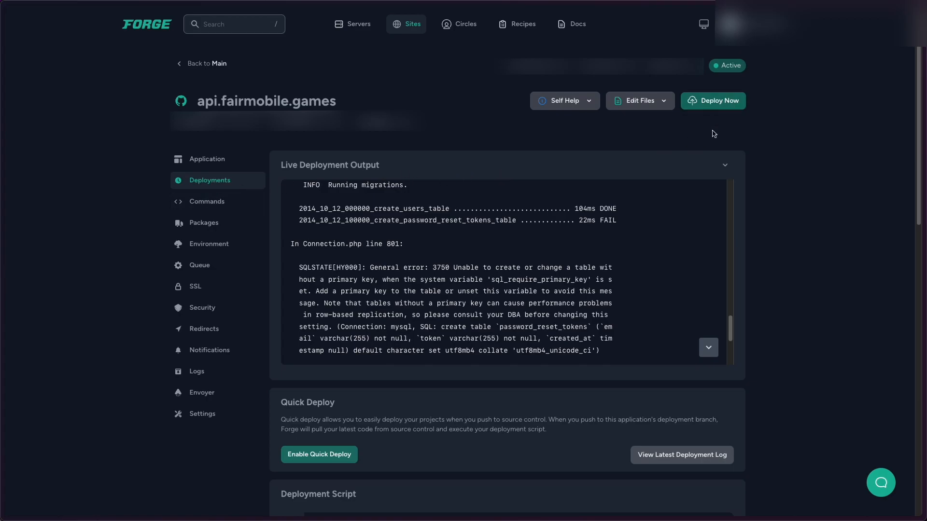
click(709, 103)
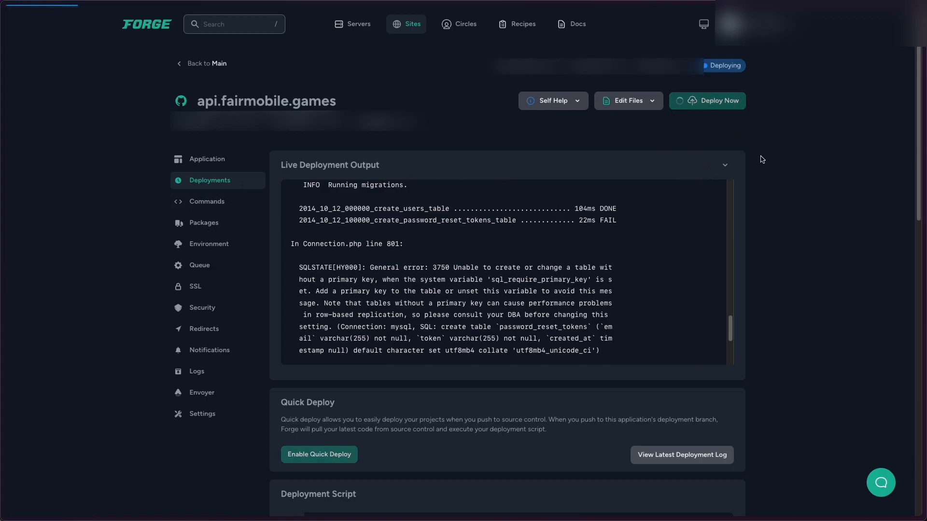
Open the Nginx configuration of the fairmobile.games site for editing
click(413, 27)
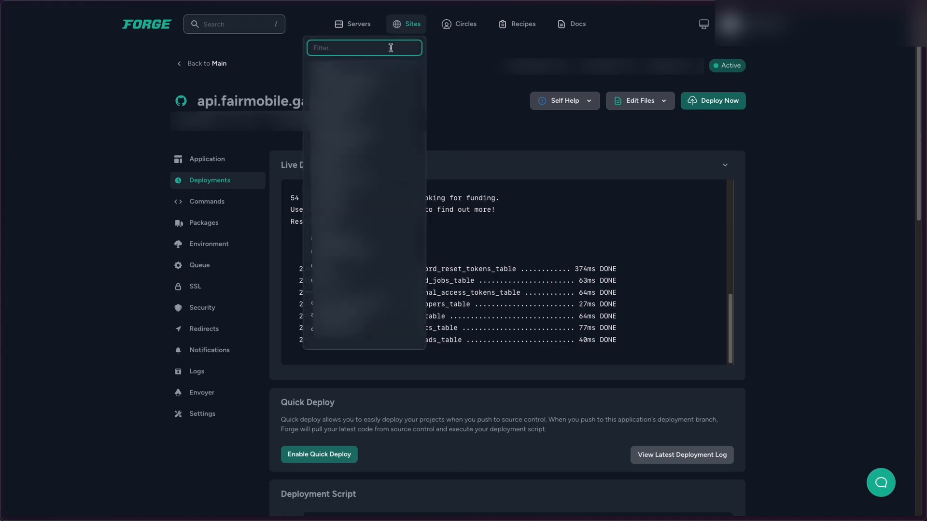
text(fair)
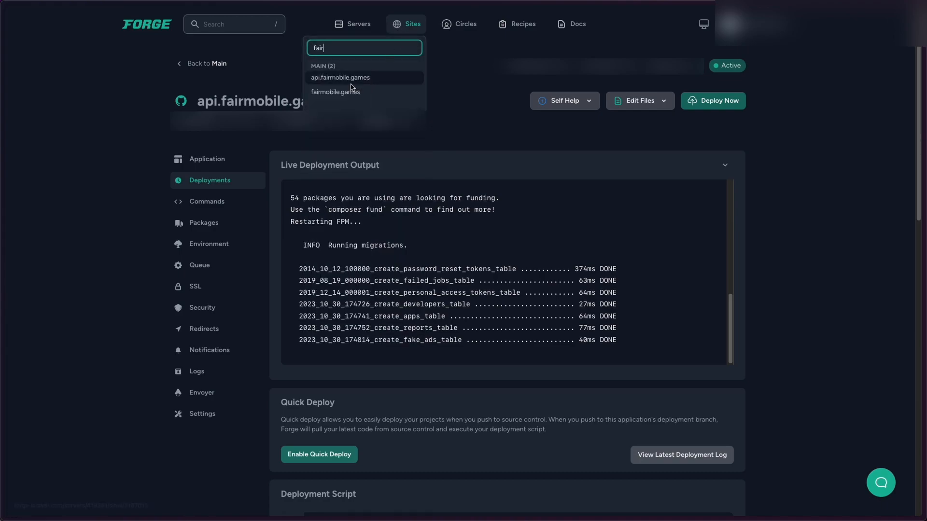
click(350, 91)
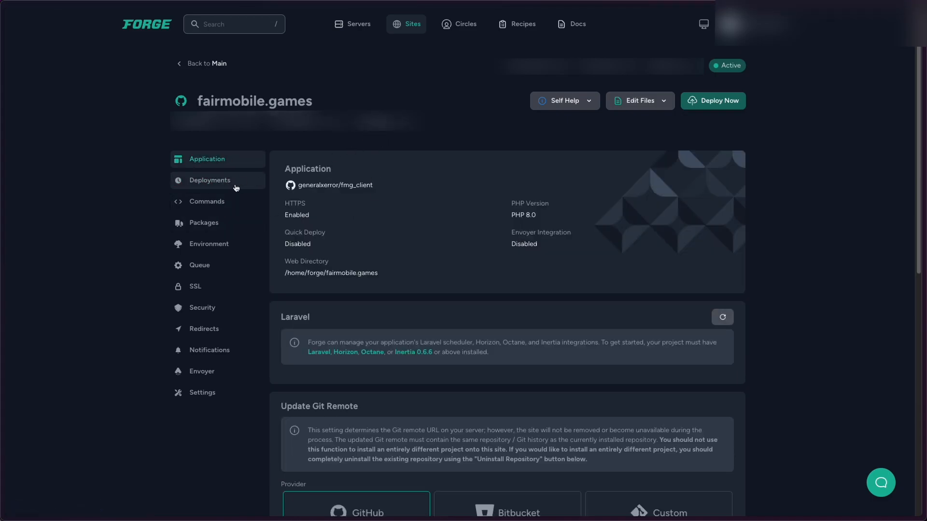
click(650, 106)
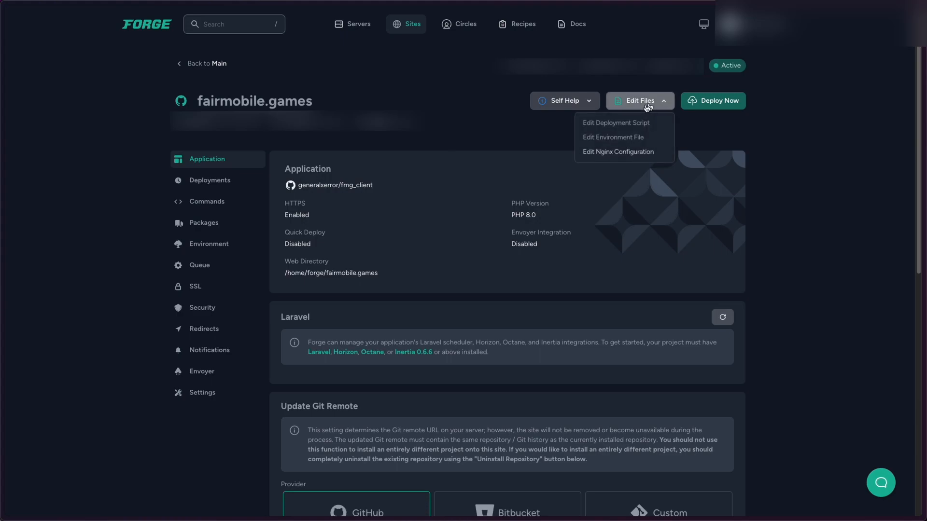
click(609, 153)
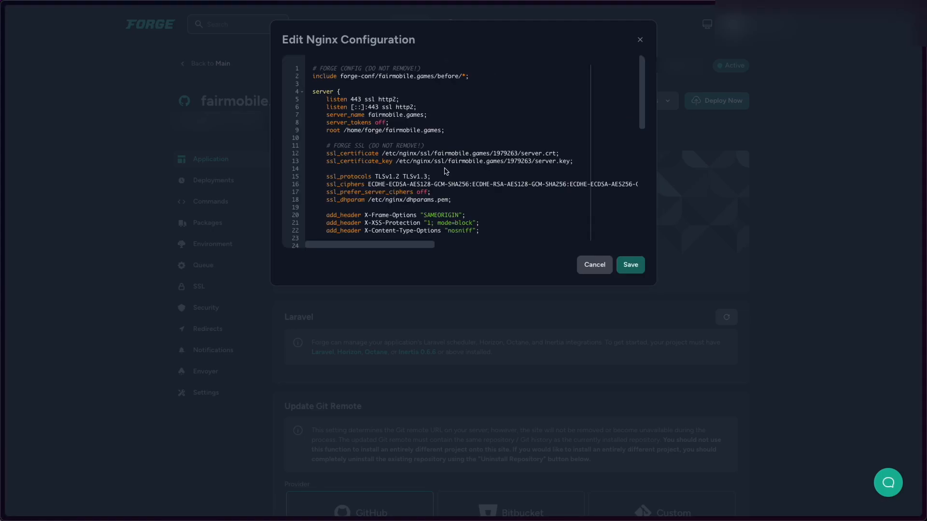
scroll(445, 171, down, 5)
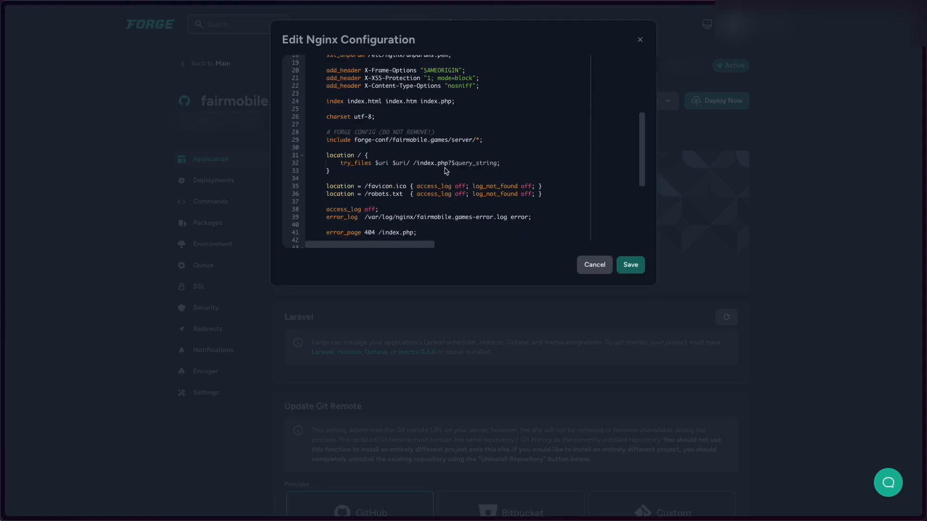
scroll(445, 171, down, 1)
scroll(445, 171, down, 1)
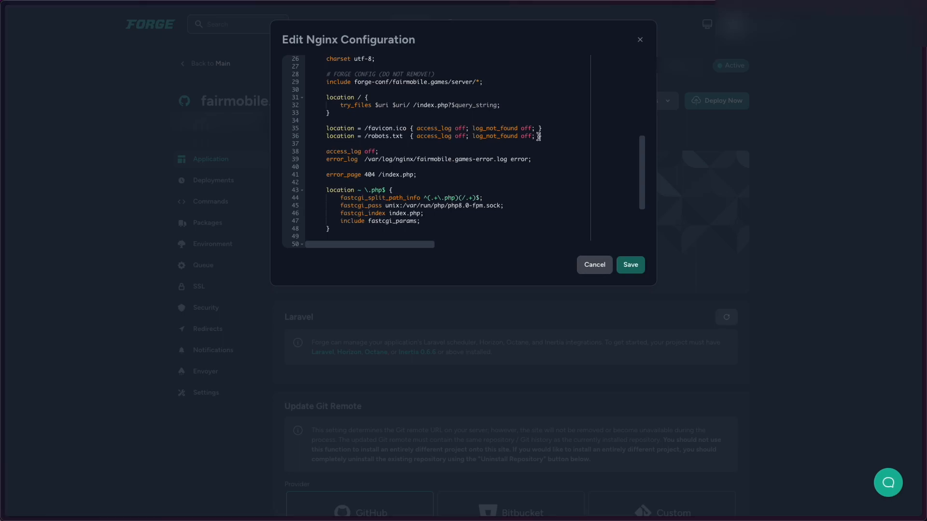
drag(542, 136, 325, 100)
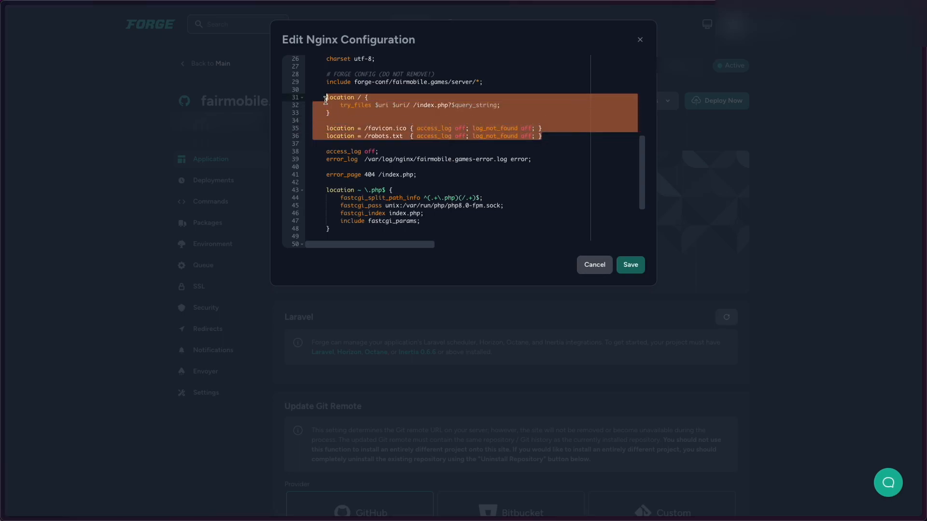
key(BackSpace)
text(location / {         proxy_redirect off;         proxy_set_header Host               $host;         proxy_set_header X-Real-IP          $remote_addr;         proxy_set_header X-Forwarded-For    $proxy_add_x_forwarded_for;         proxy_set_header X-Forwarded-Proto  $scheme;         proxy_read_timeout          1m;         proxy_connect_timeout       1m;         proxy_pass                          http://127.0.0.1:3000;     })
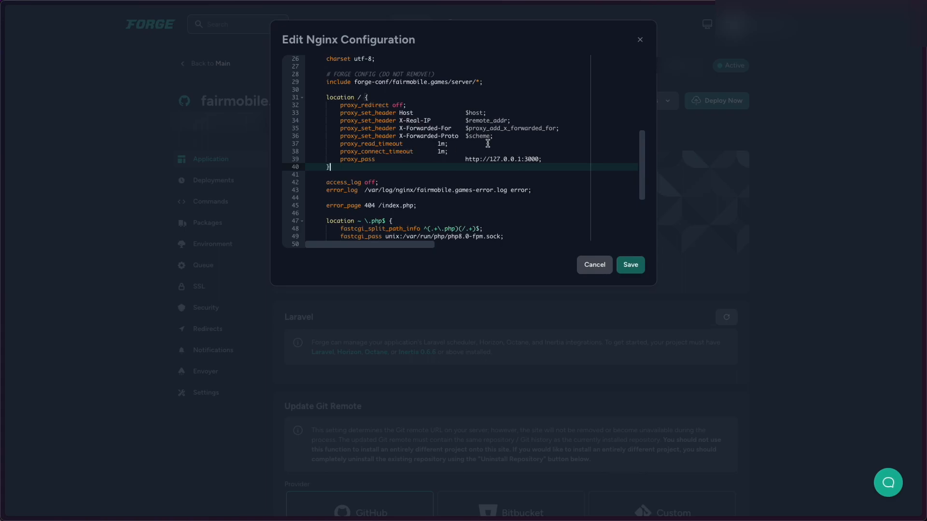
double_click(529, 159)
click(531, 159)
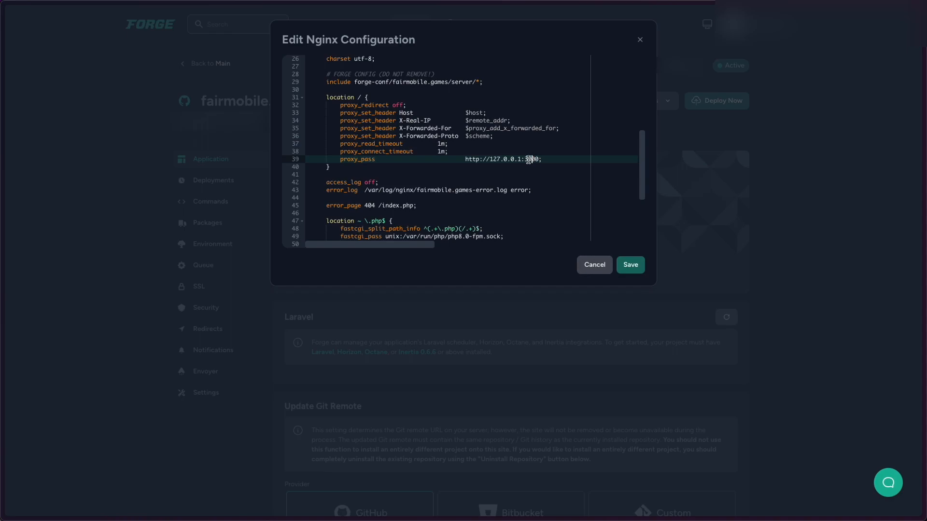
click(438, 166)
Remove the error_page 404 line, the PHP location block and the leftover blank lines from the Nginx configuration
scroll(425, 174, down, 2)
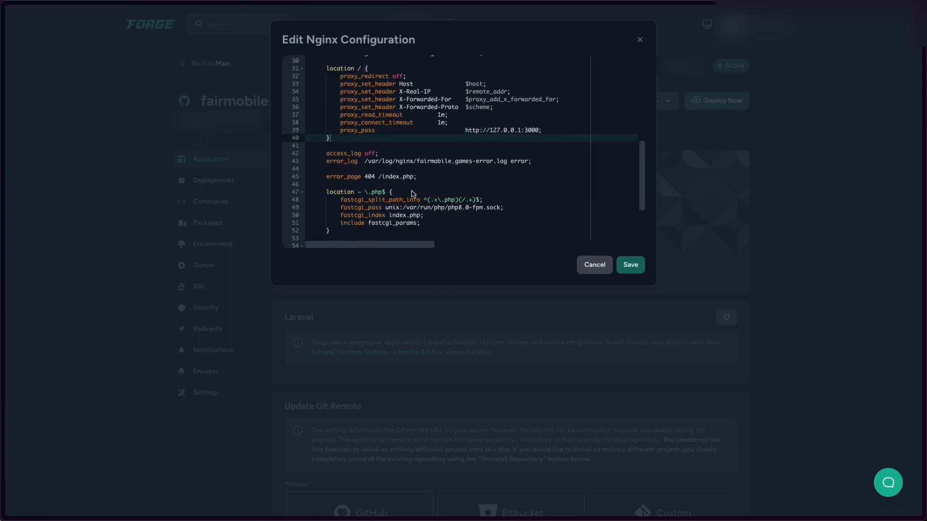
scroll(371, 196, down, 1)
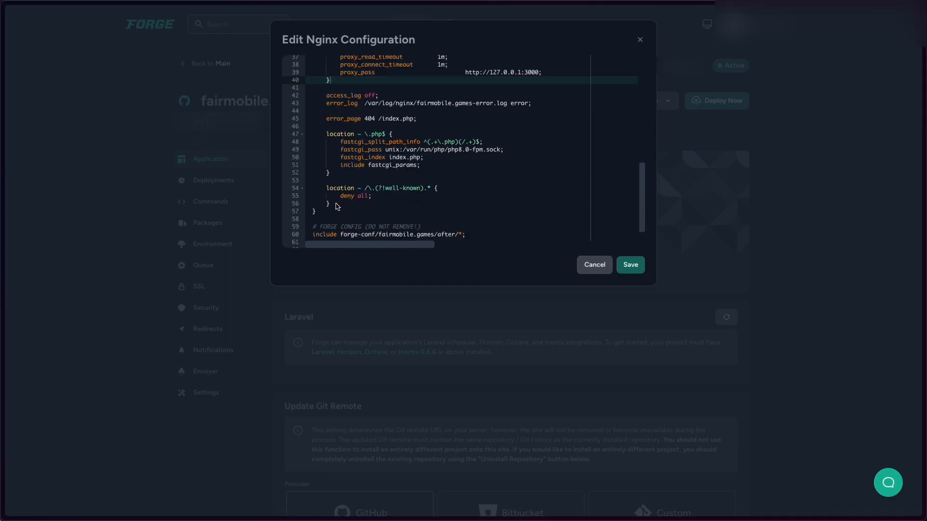
click(327, 119)
drag(326, 119, 335, 174)
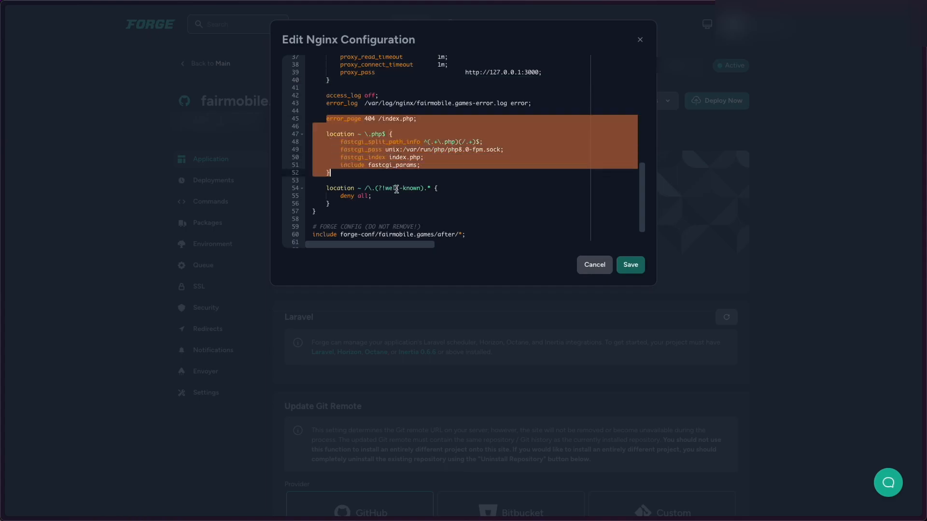
key(BackSpace)
key(shift+Up)
key(shift+Up)
key(super+shift+Right)
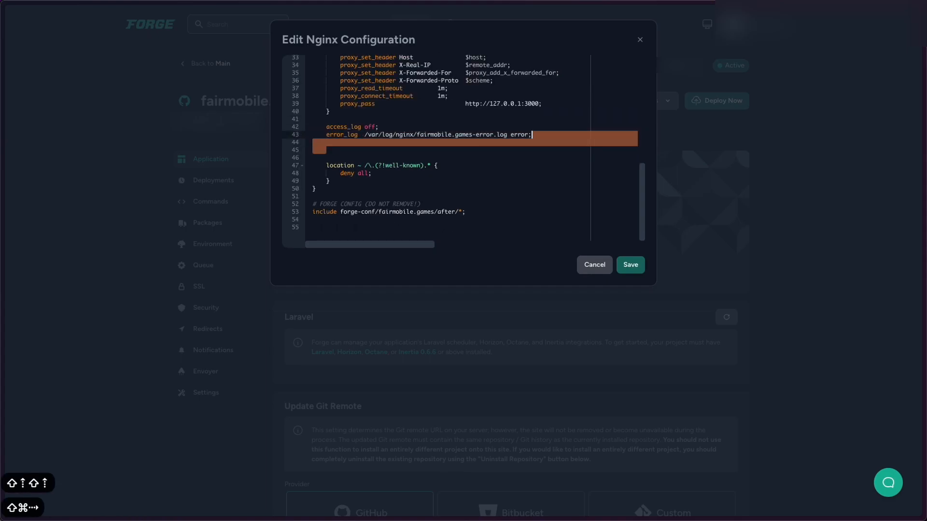
key(BackSpace)
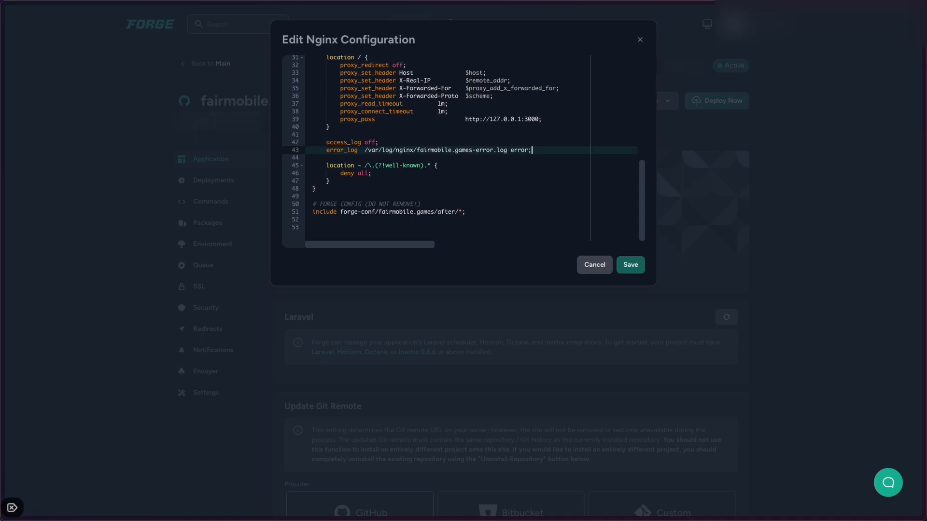
Save and close the Nginx configuration and deploy the fairmobile.games site from its deployments page
click(627, 271)
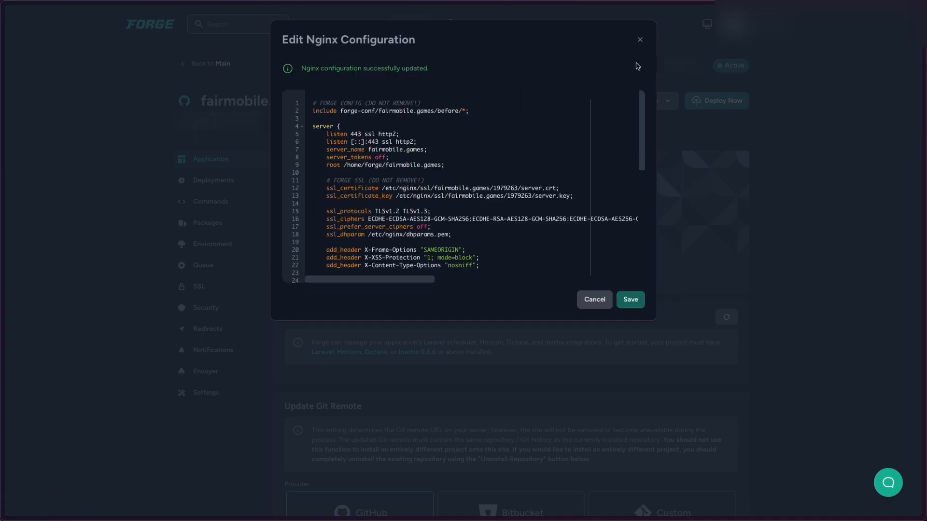
click(640, 41)
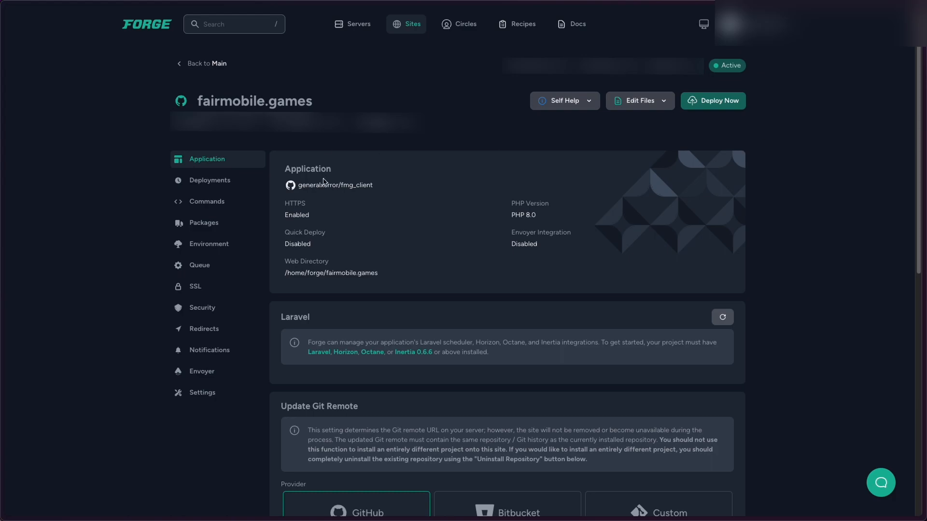
click(232, 185)
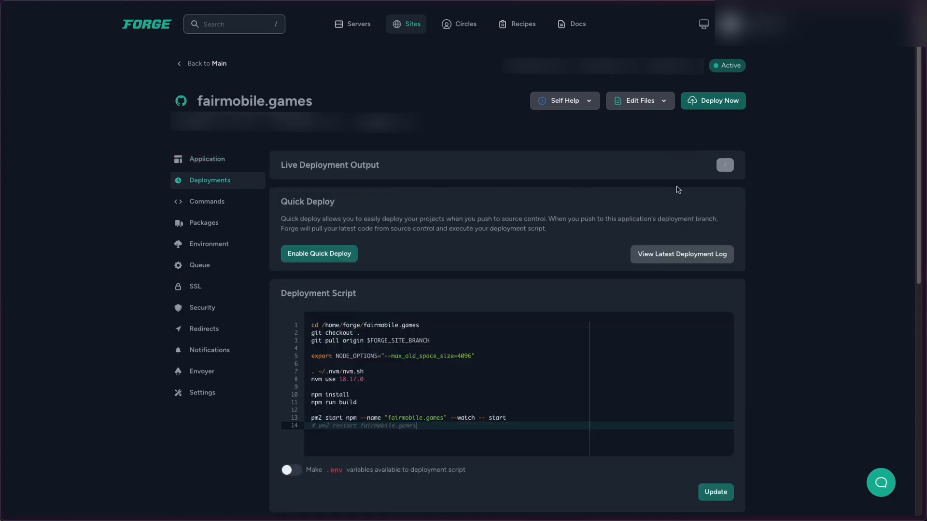
click(718, 102)
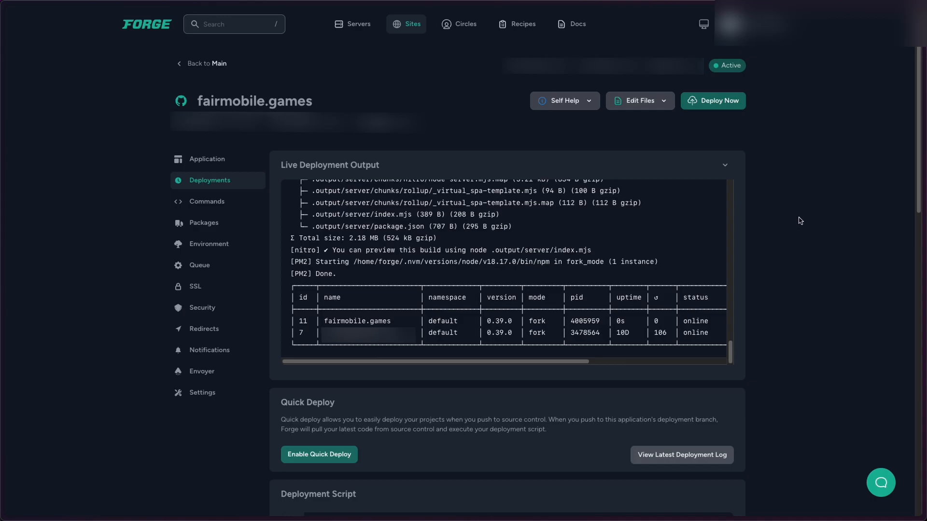
click(772, 191)
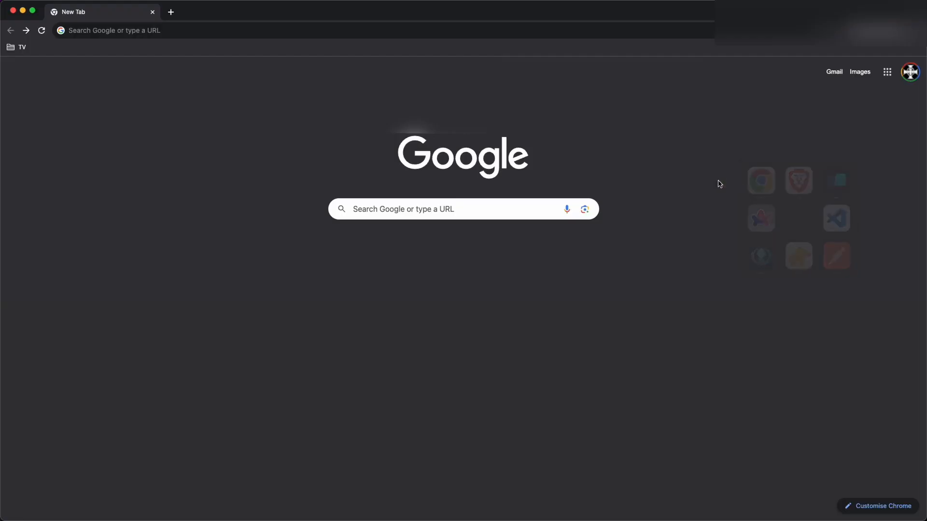
text(https://fairmobile.games/)
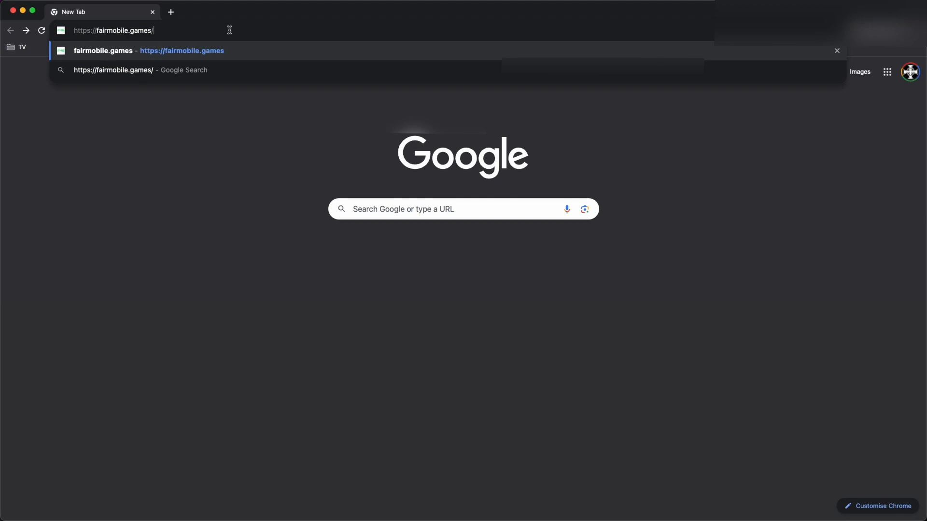
key(Return)
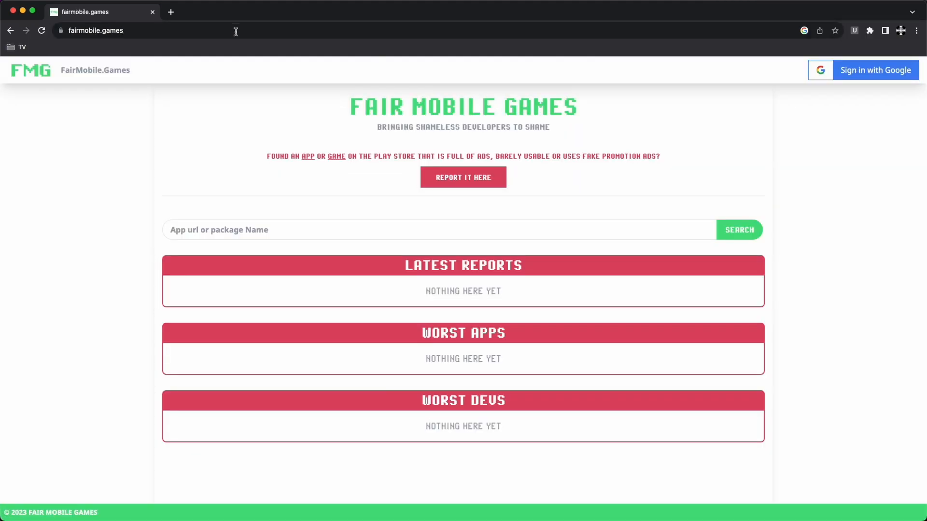
drag(365, 106, 430, 143)
click(393, 155)
triple_click(381, 156)
click(413, 172)
Sign in to fairmobile.games with the listed Google account
click(862, 78)
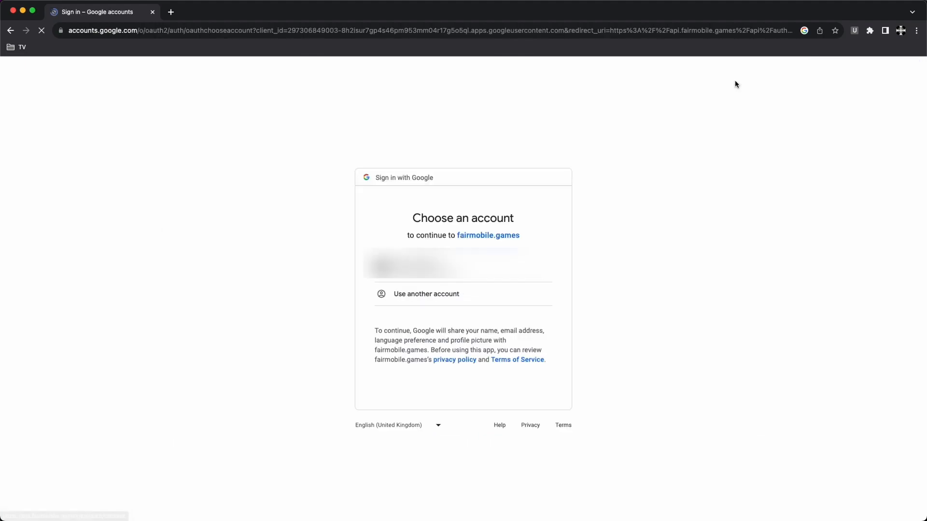
click(419, 276)
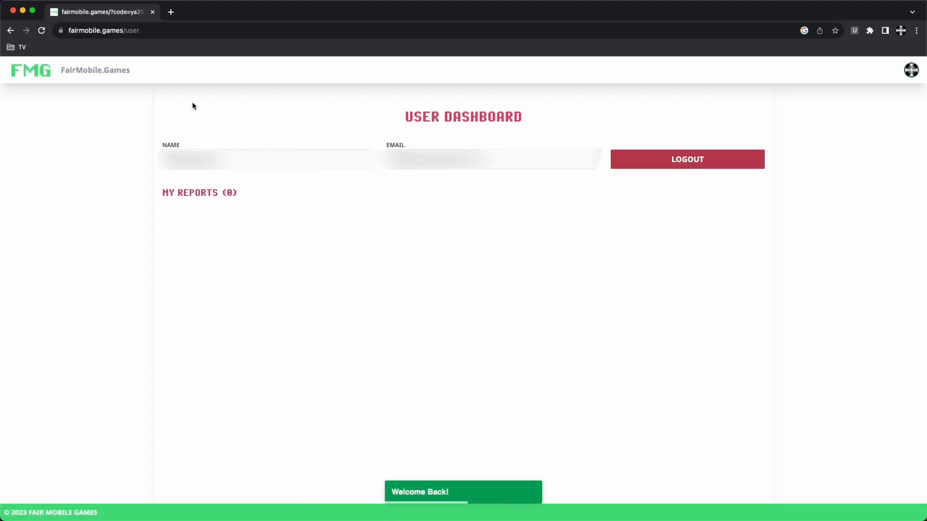
Return to the fairmobile.games home page and search for the package com.starplay.spider.fighter.openworld
click(107, 70)
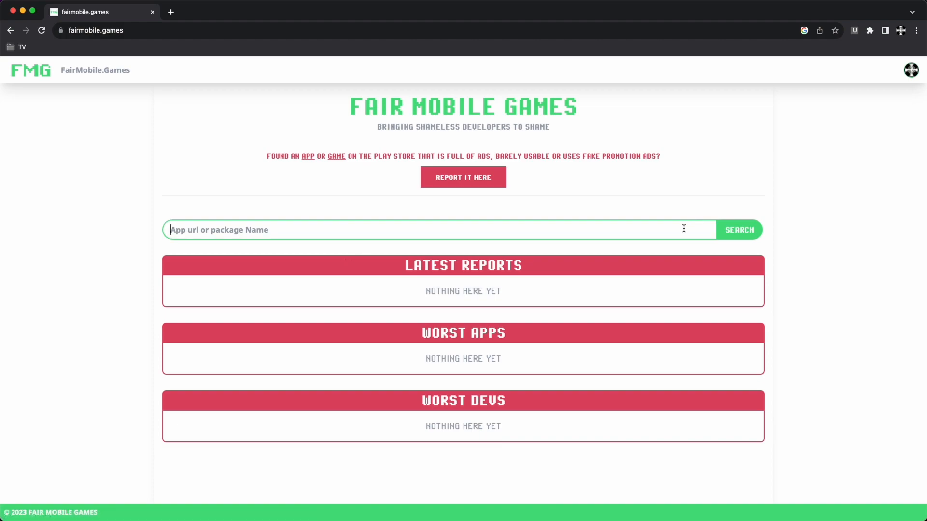
text(com.starplay.spider.fighter.openworld)
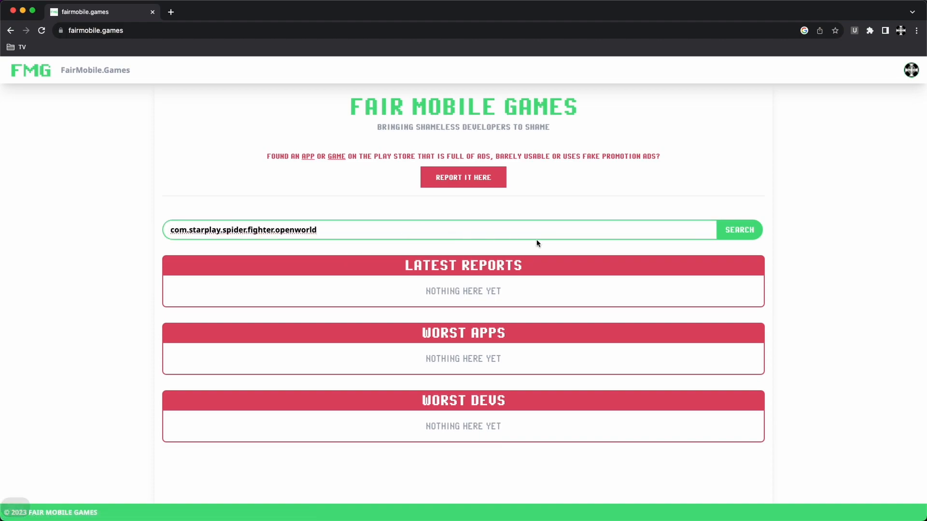
click(745, 236)
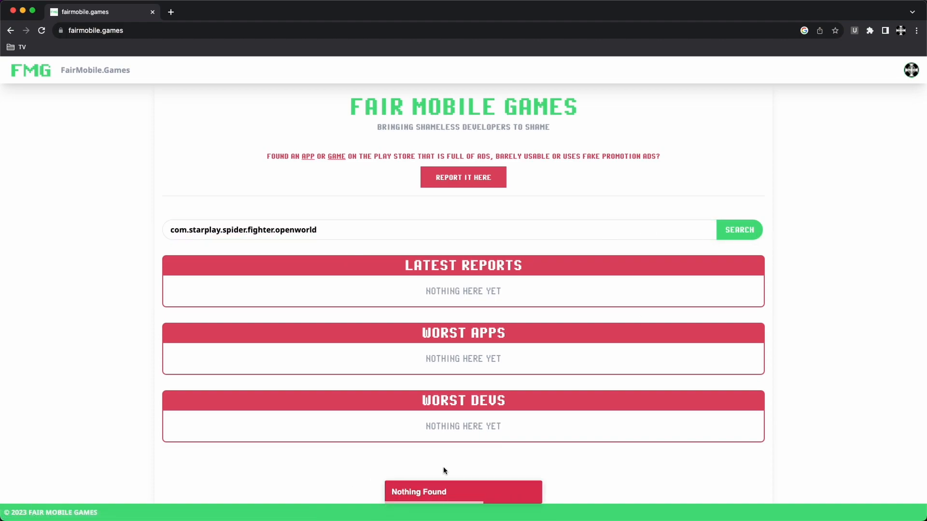
Start a new report and look up the package com.starplay.spider.fighter.openworld in it
click(485, 228)
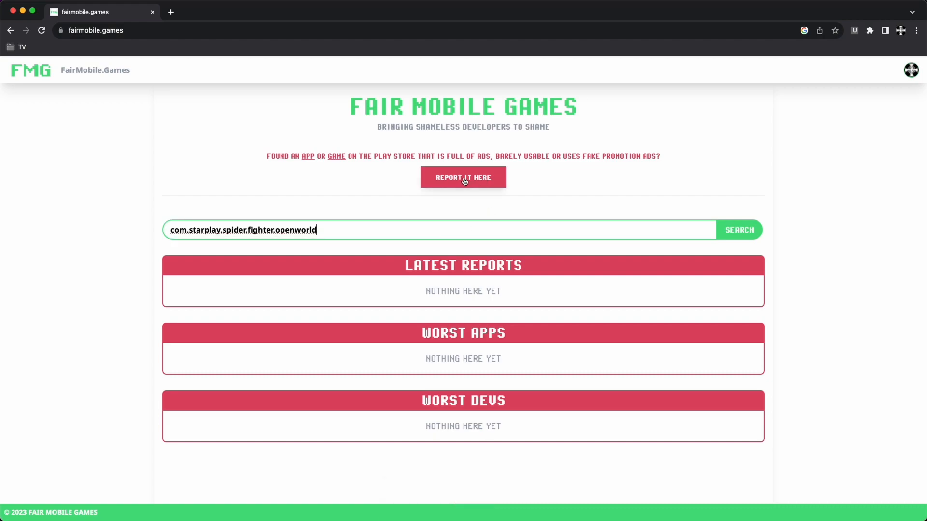
click(465, 179)
click(413, 142)
text(com.starplay.spider.fighter.openworld)
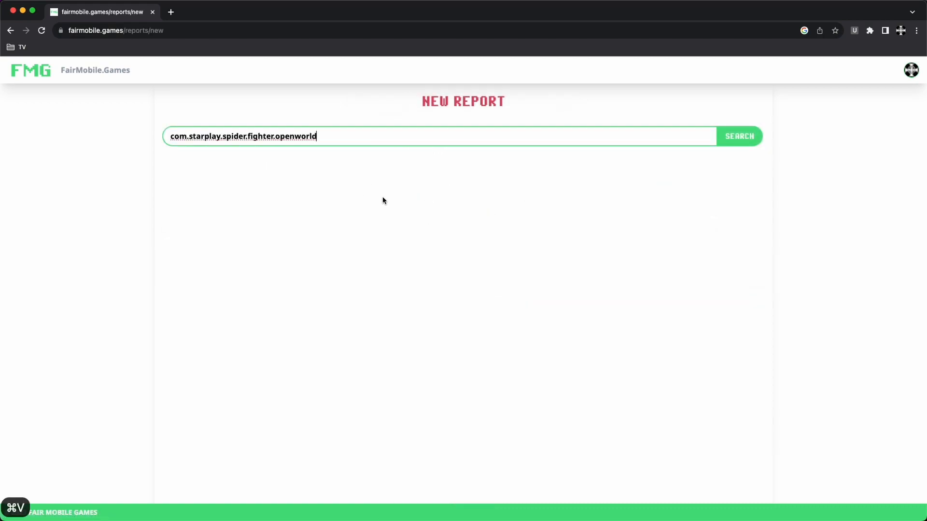
click(729, 137)
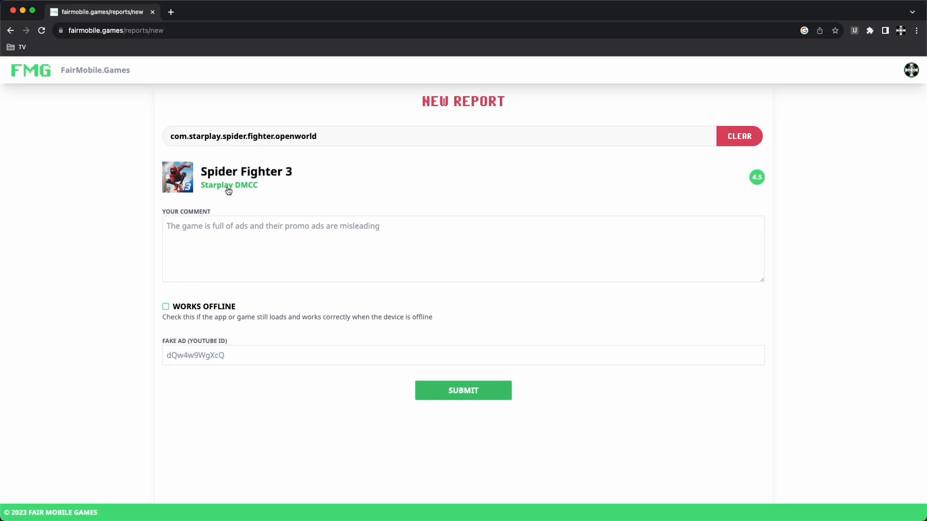
Enter the comment "this is a test" for Spider Fighter 3 and submit the report
click(247, 237)
text(his is a test)
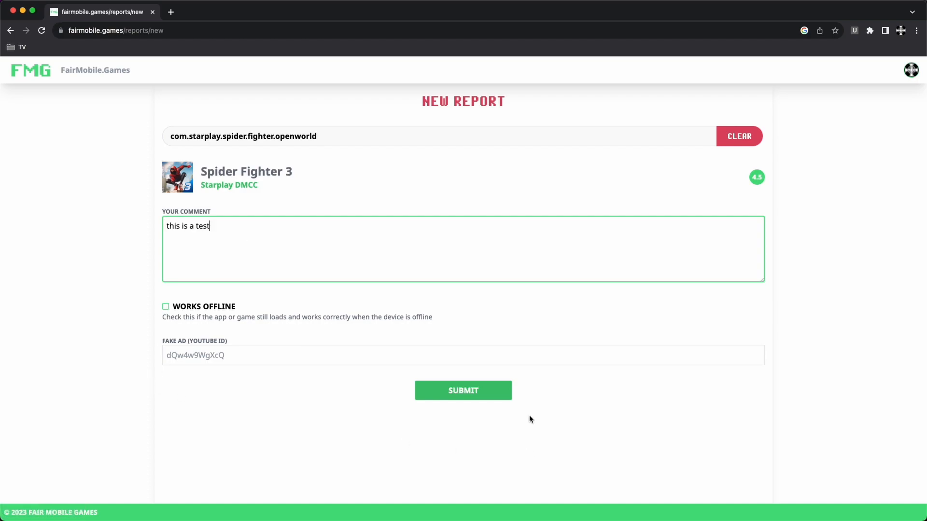
click(463, 391)
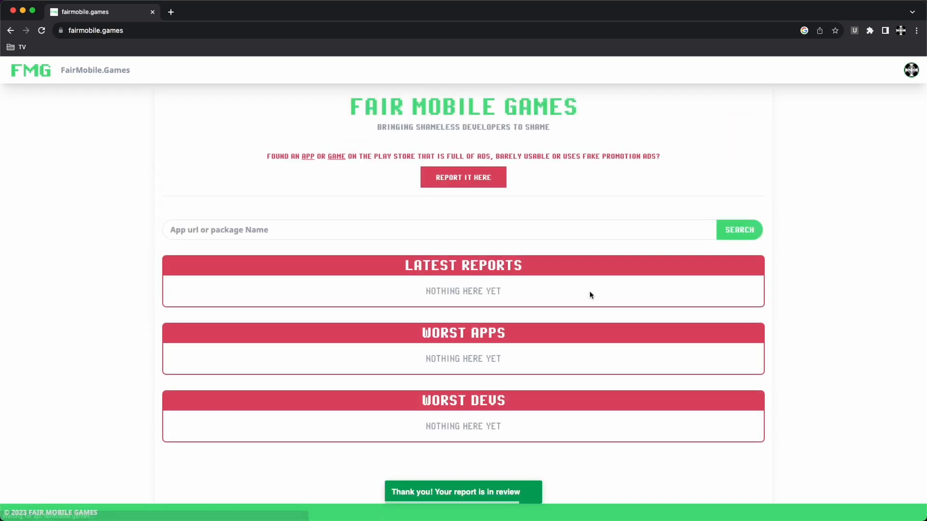
Check the submitted reports on the user dashboard, ending on the fairmobile.games home page
click(907, 73)
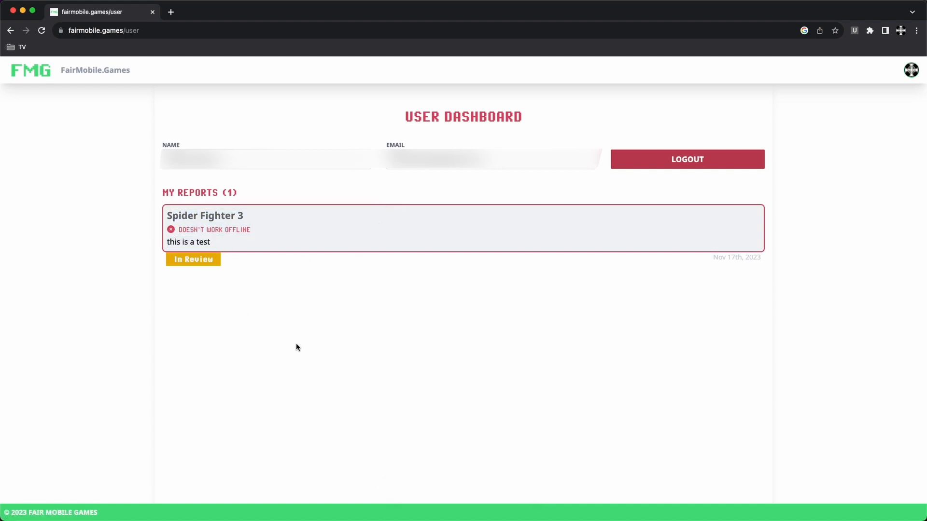
click(87, 71)
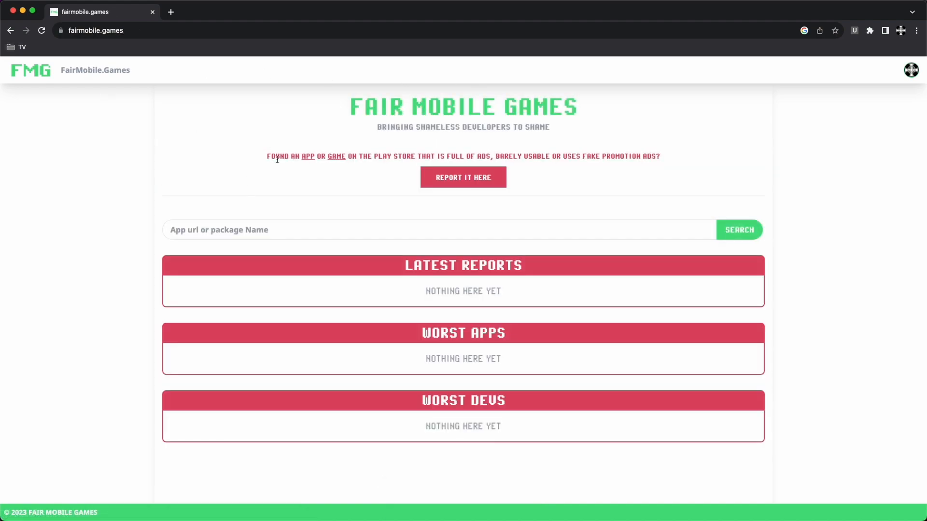
triple_click(537, 158)
click(610, 191)
click(475, 236)
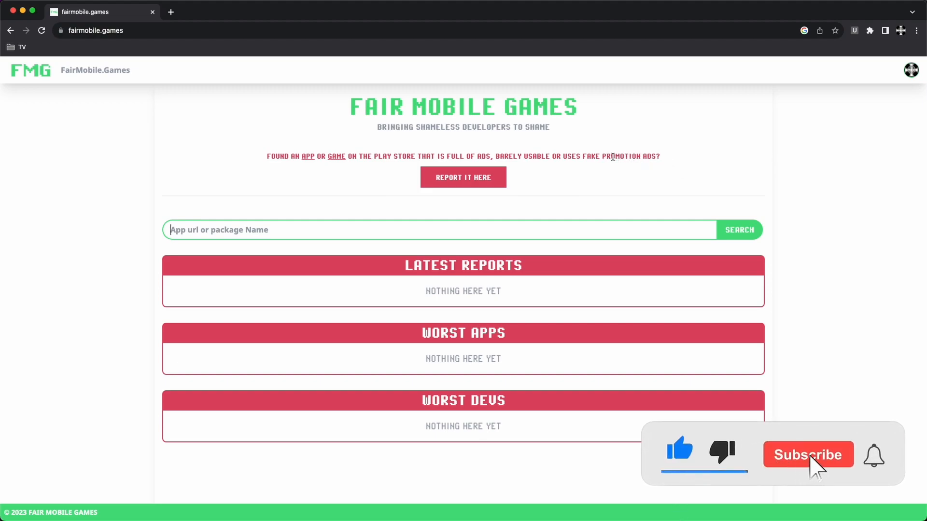
click(661, 157)
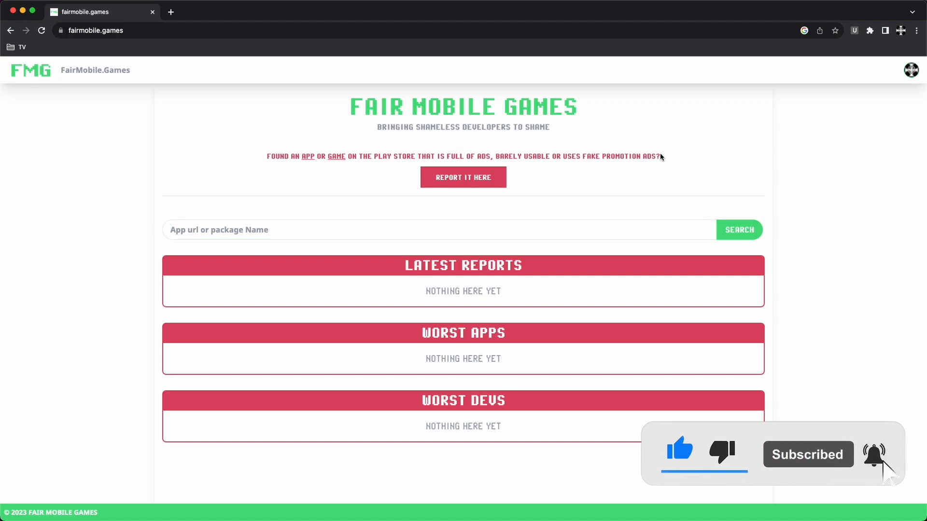